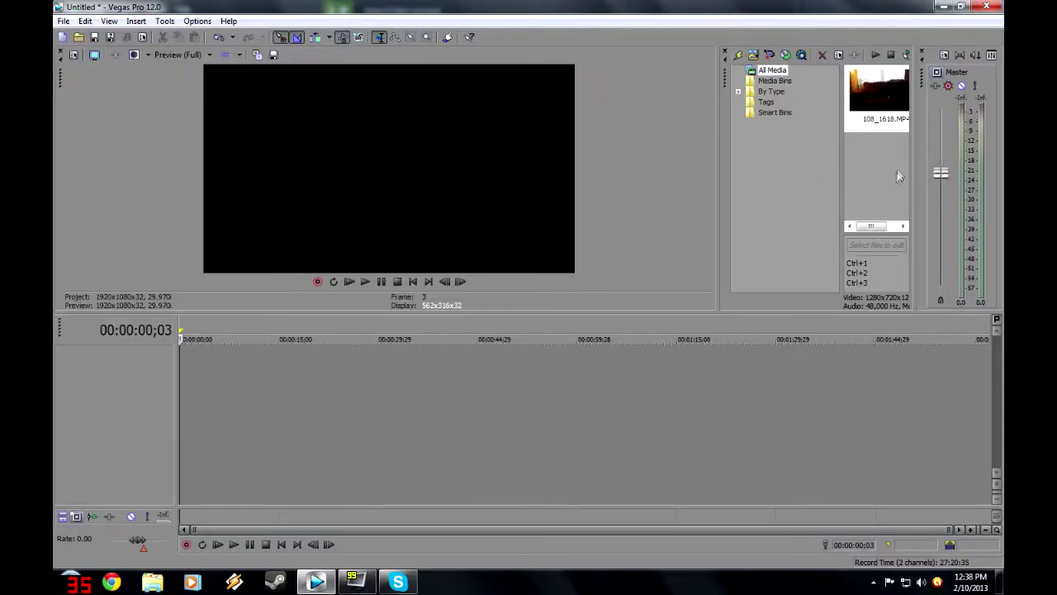
# Select the 108_1618.MP4 footage in Project Media for placing on the timeline.
pyautogui.click(899, 101)
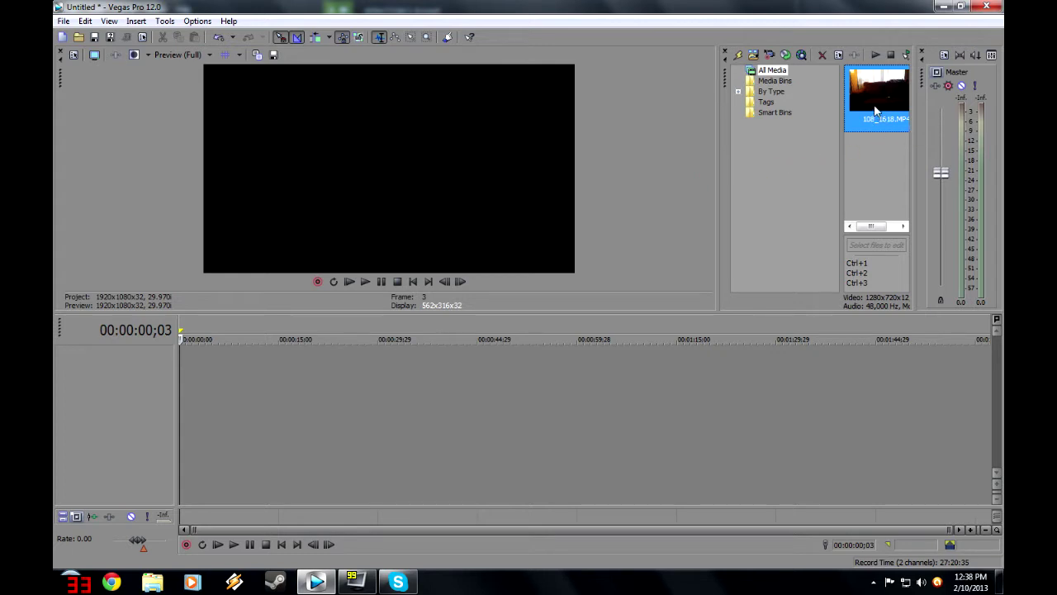
pyautogui.moveTo(181, 369); pyautogui.dragTo(183, 382)
pyautogui.click(194, 364)
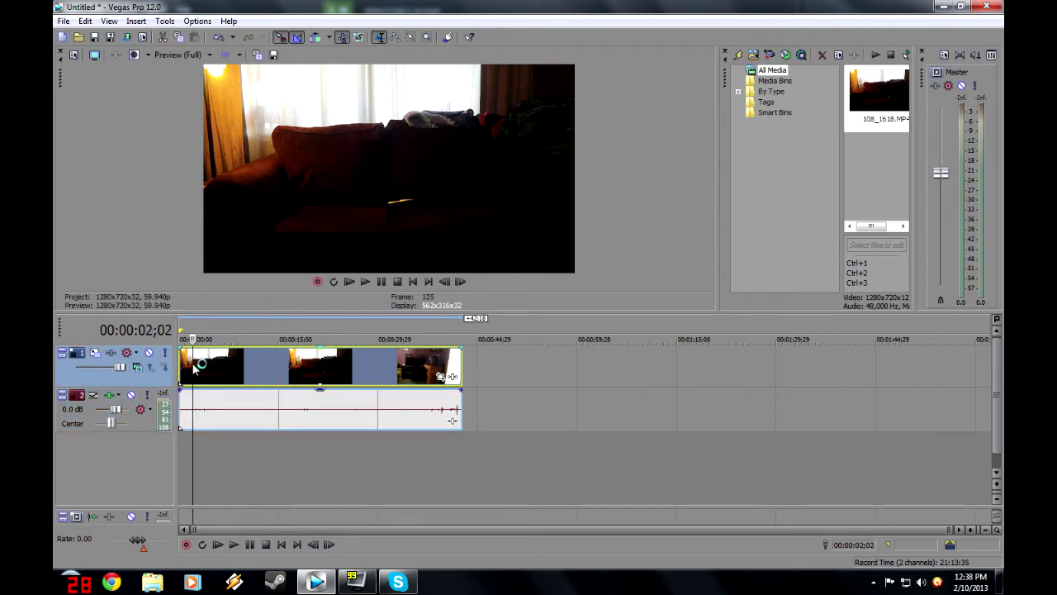
pyautogui.moveTo(194, 363); pyautogui.dragTo(328, 369)
# Split the clip at about 4;13 and ripple-delete the opening piece.
pyautogui.click(559, 371)
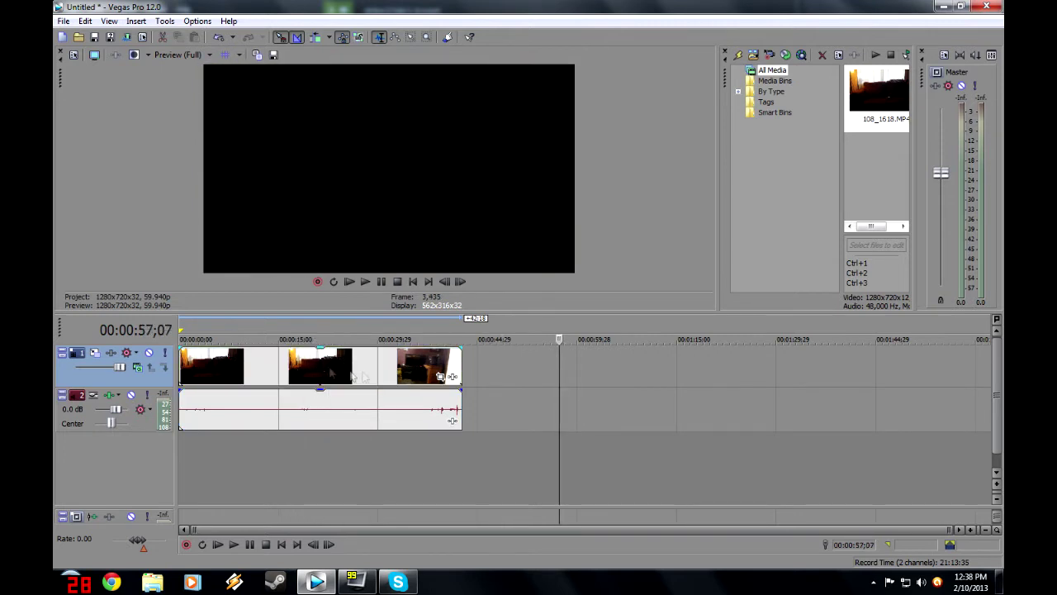
pyautogui.click(279, 362)
pyautogui.click(182, 365)
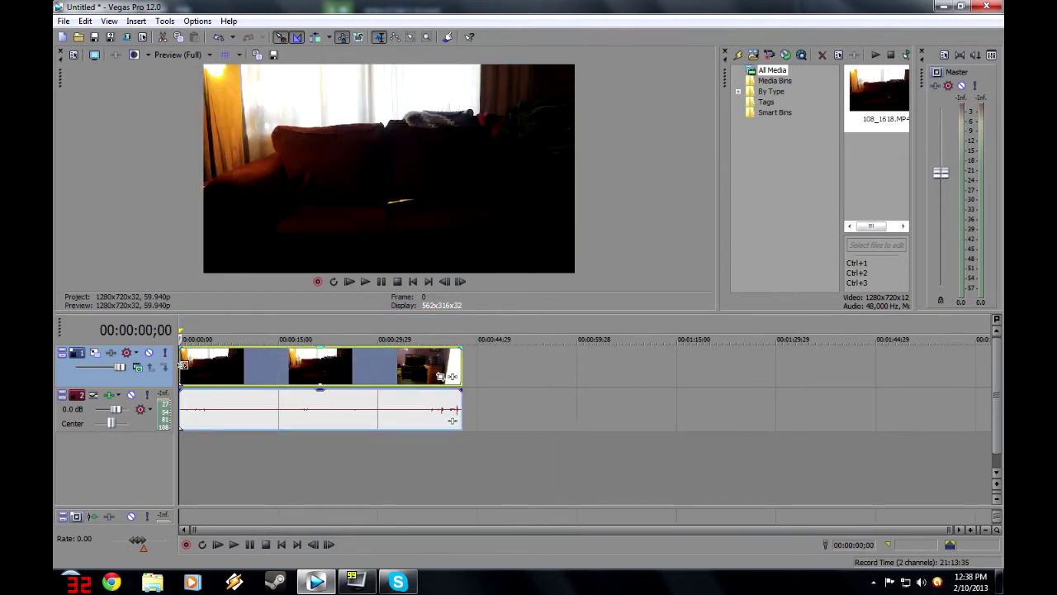
pyautogui.click(188, 370)
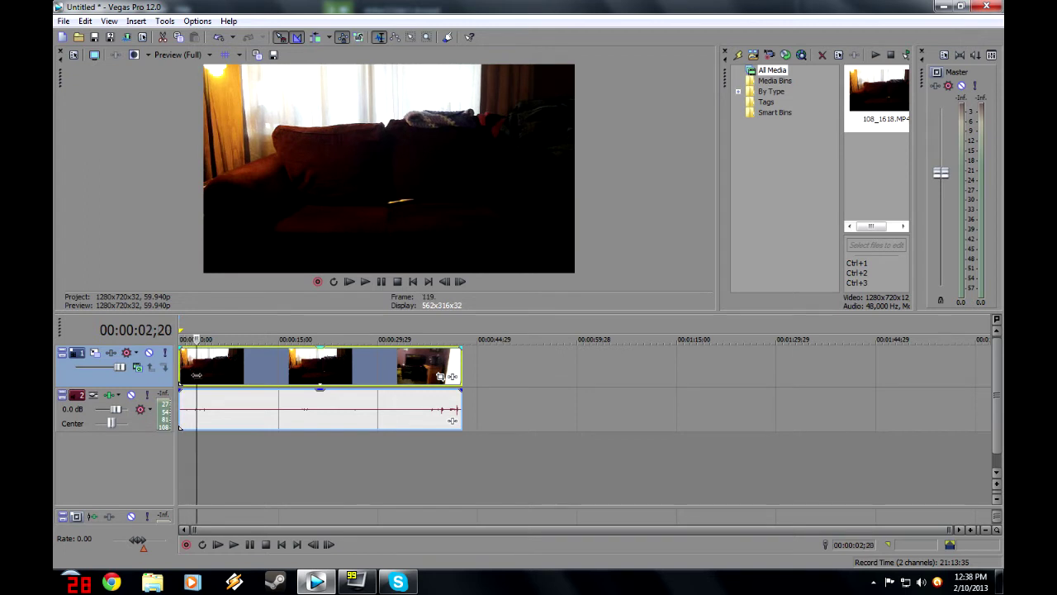
pyautogui.click(205, 381)
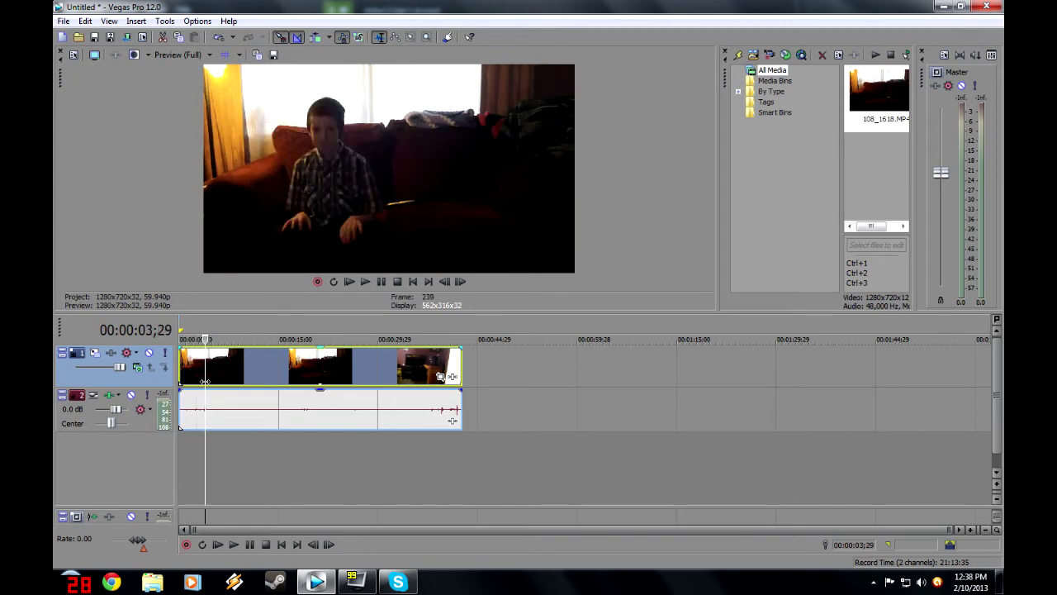
pyautogui.moveTo(205, 382); pyautogui.dragTo(212, 382)
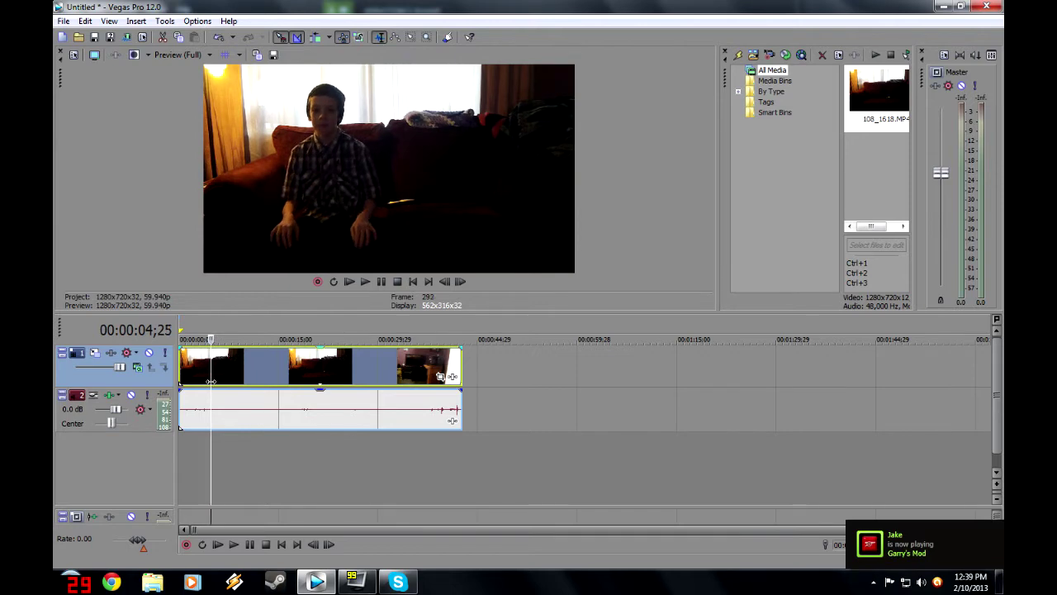
pyautogui.rightClick(212, 382)
pyautogui.click(210, 381)
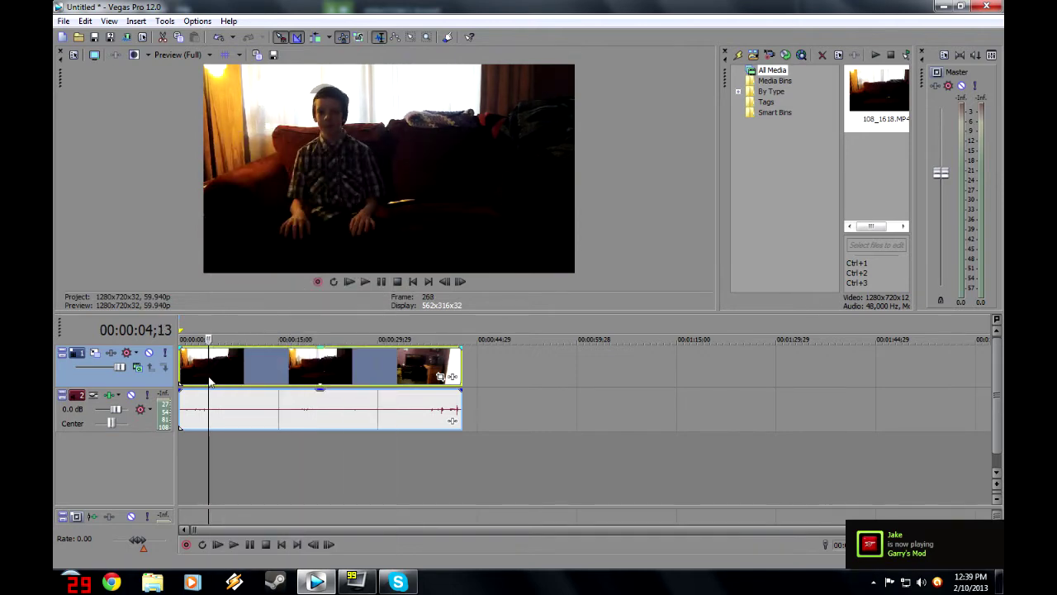
pyautogui.press('s')
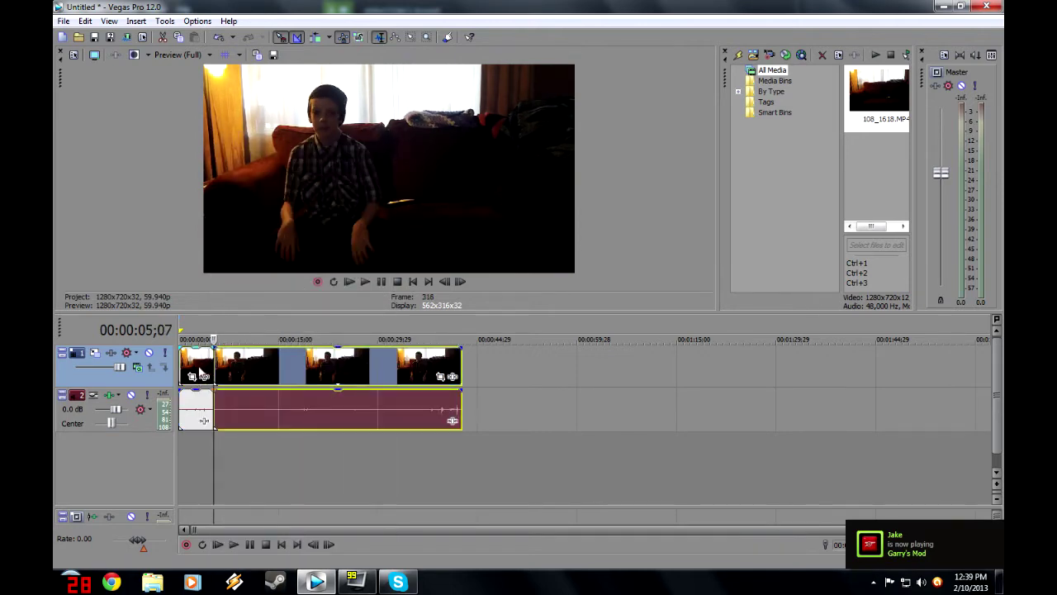
pyautogui.click(198, 364)
pyautogui.press('Delete')
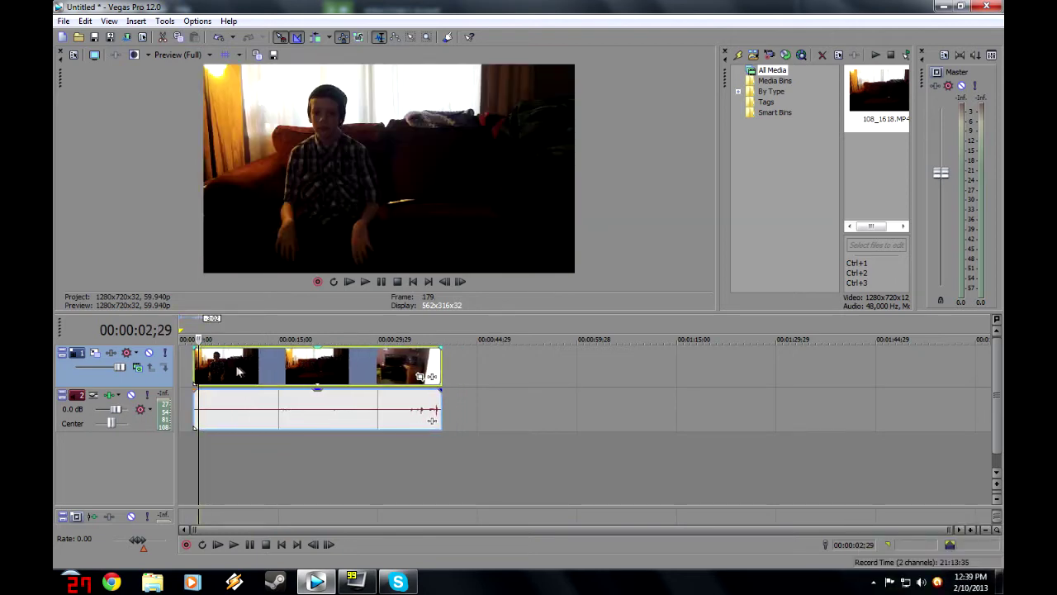
# Play the trimmed clip from the start and stop at 11;06.
pyautogui.hotkey('ctrl', 'Home')
pyautogui.click(365, 281)
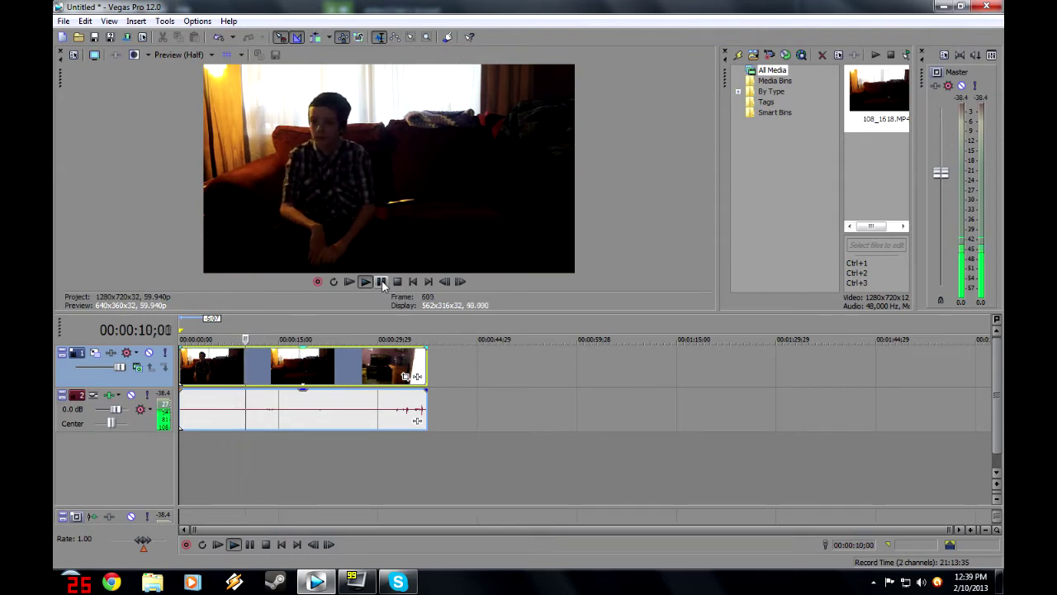
pyautogui.click(383, 285)
# Split the clip at 11;06 and again near 15;26.
pyautogui.press('s')
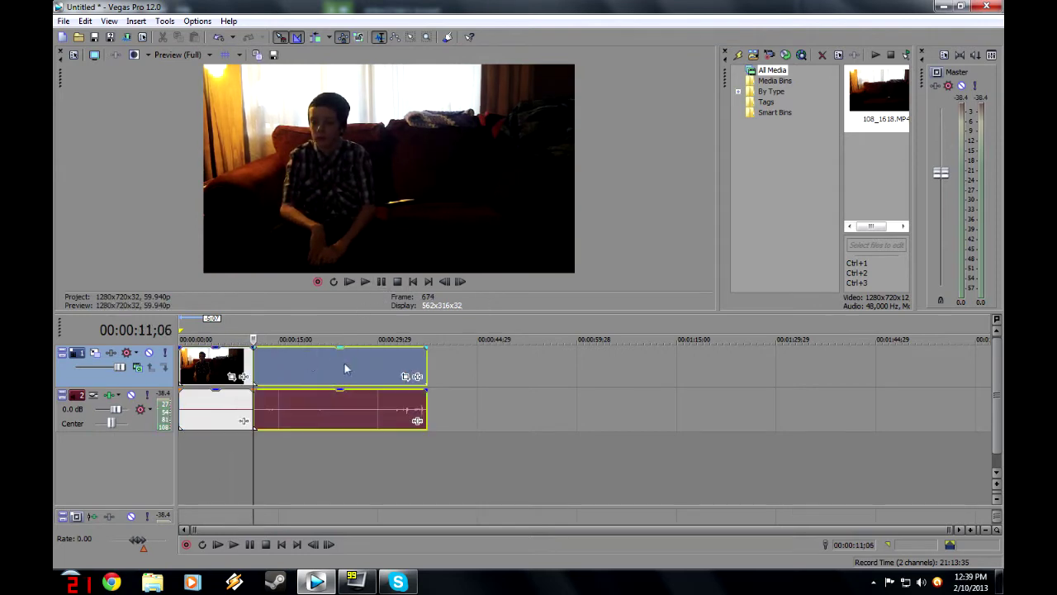
pyautogui.moveTo(266, 370); pyautogui.dragTo(328, 365)
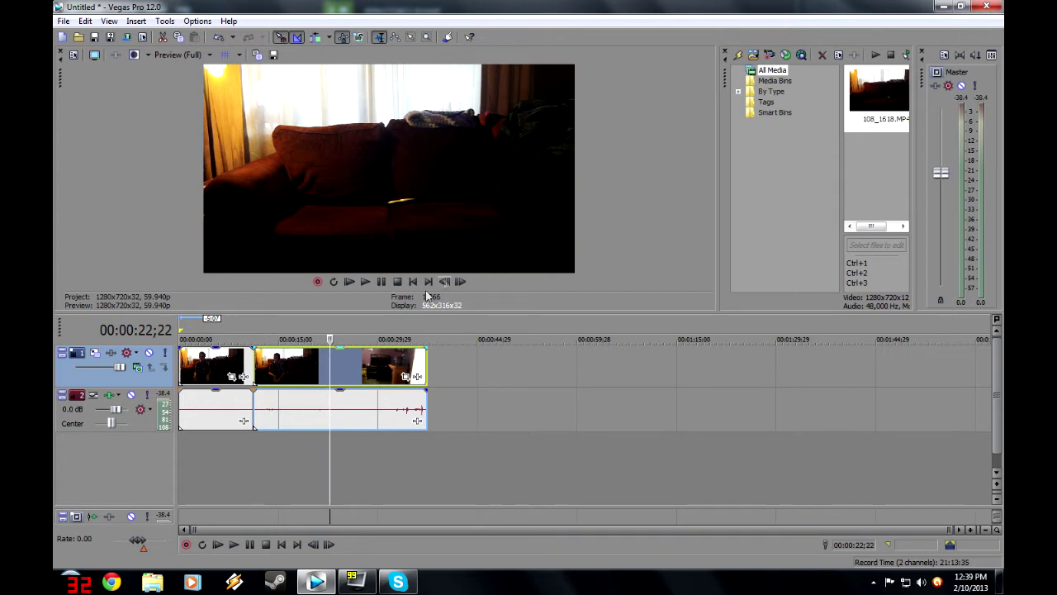
pyautogui.click(461, 281)
pyautogui.click(447, 281)
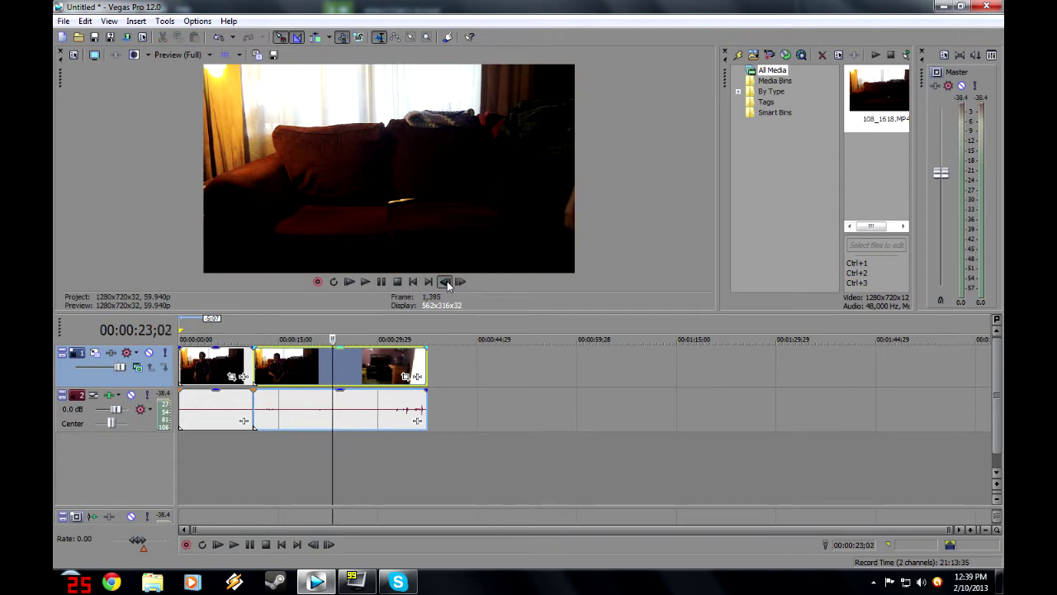
pyautogui.press('s')
# Split the middle event near 13;26 and delete its left piece, leaving a gap.
pyautogui.click(299, 359)
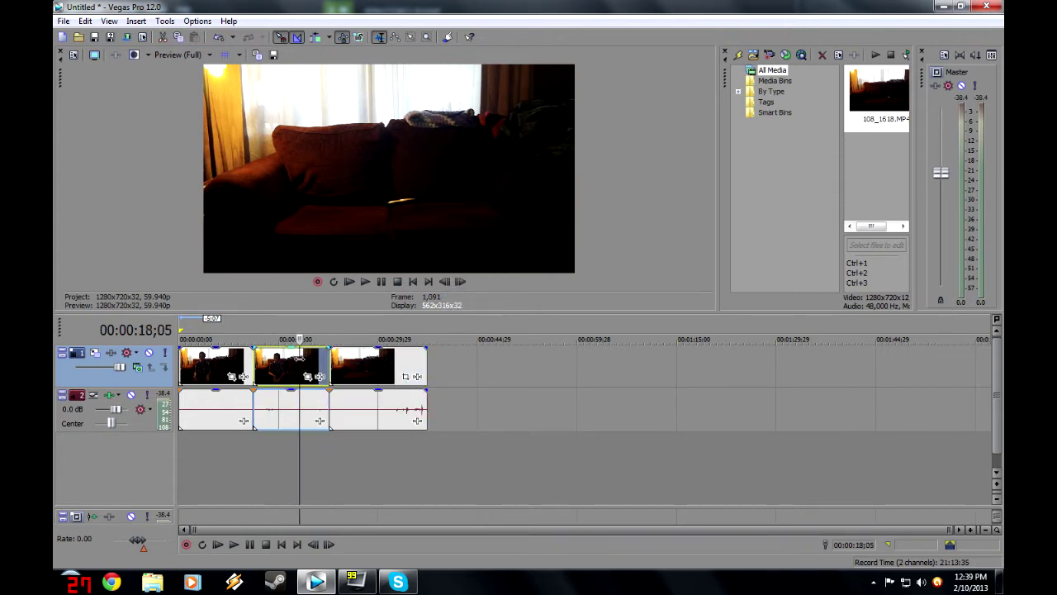
pyautogui.click(254, 363)
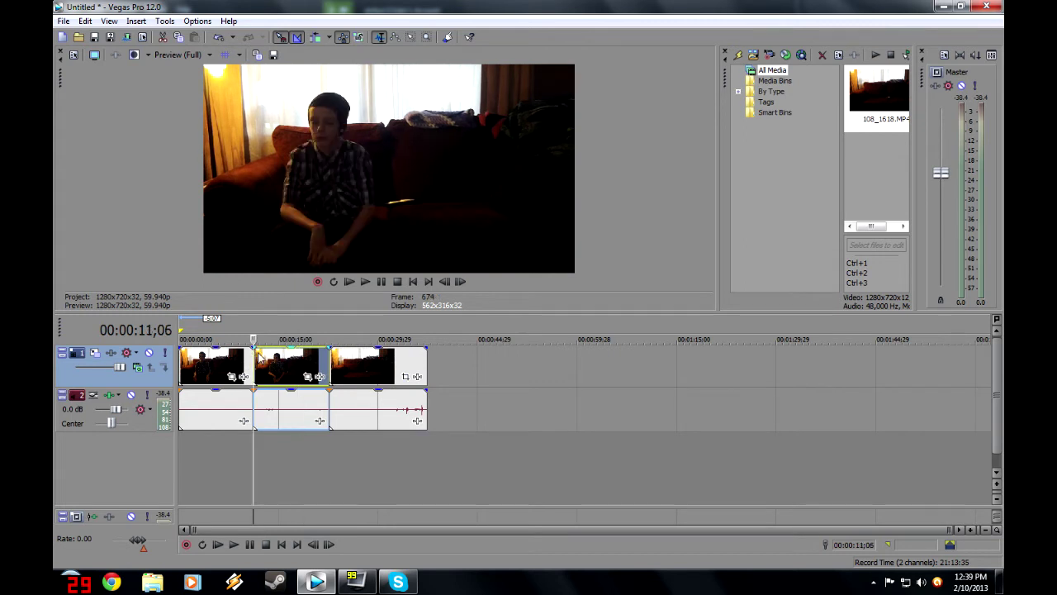
pyautogui.press('space')
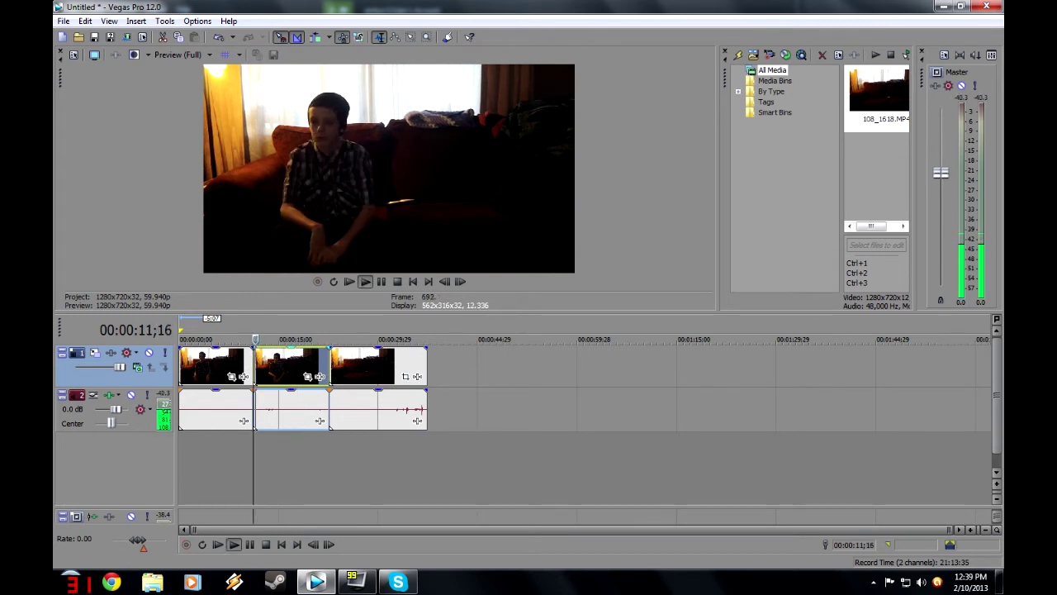
pyautogui.click(460, 281)
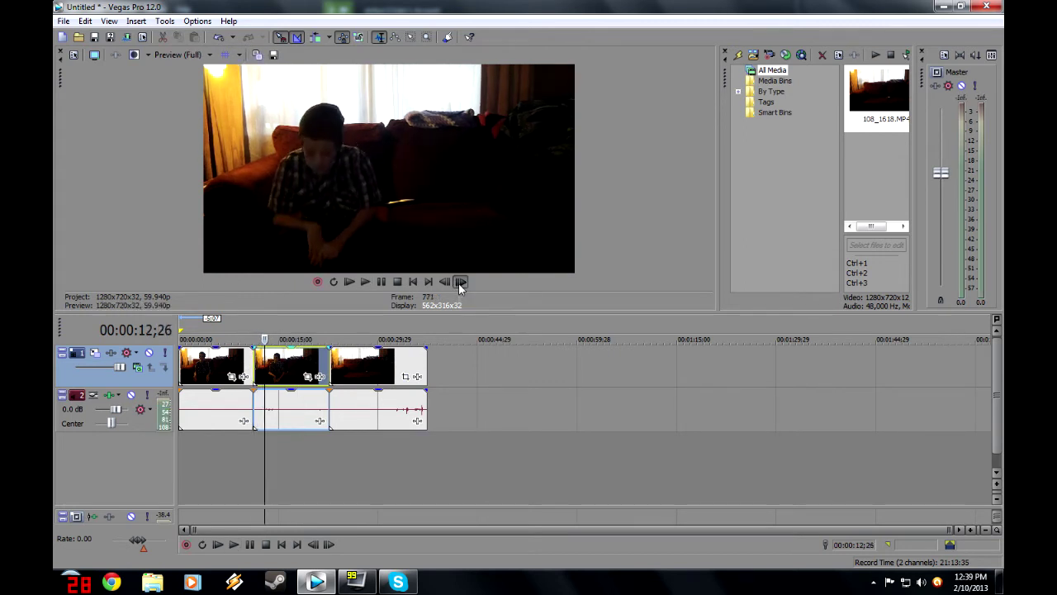
pyautogui.moveTo(460, 281); pyautogui.dragTo(460, 281)
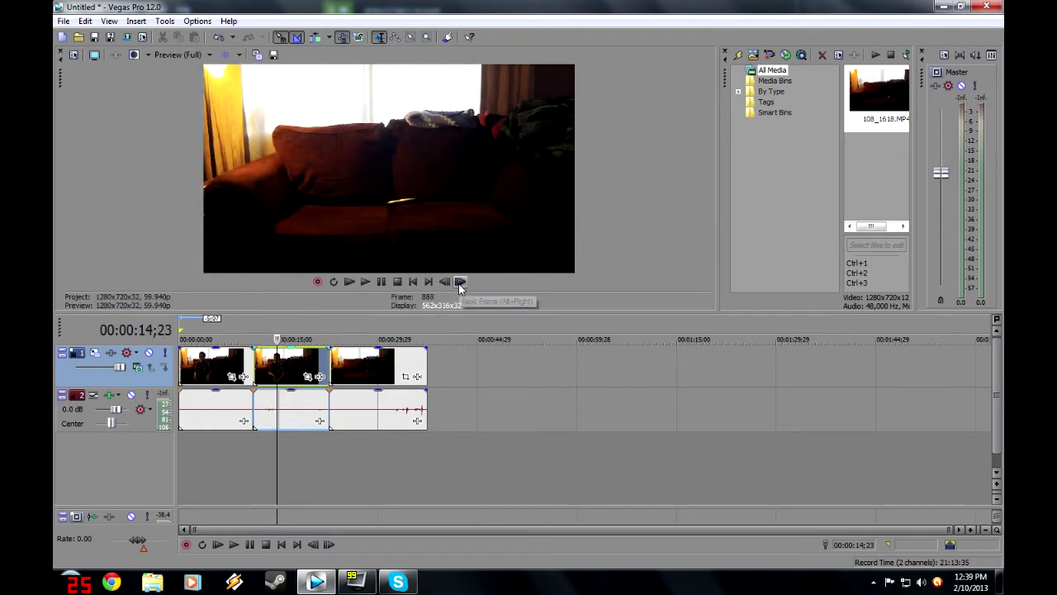
pyautogui.press('s')
pyautogui.click(263, 364)
pyautogui.press('Delete')
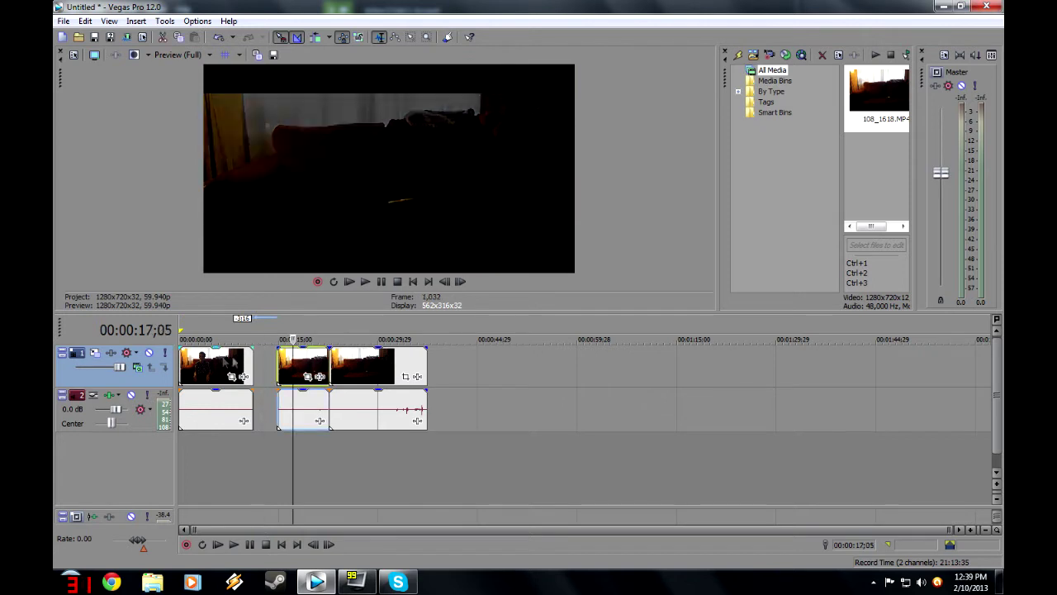
# Scrub through the shortened middle event to check it.
pyautogui.click(284, 366)
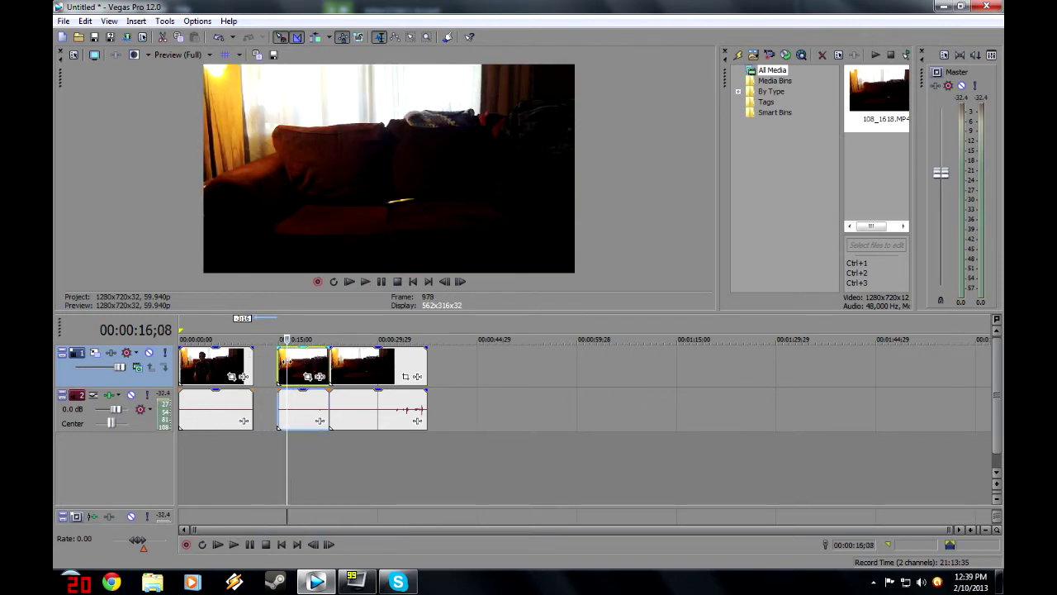
pyautogui.click(318, 362)
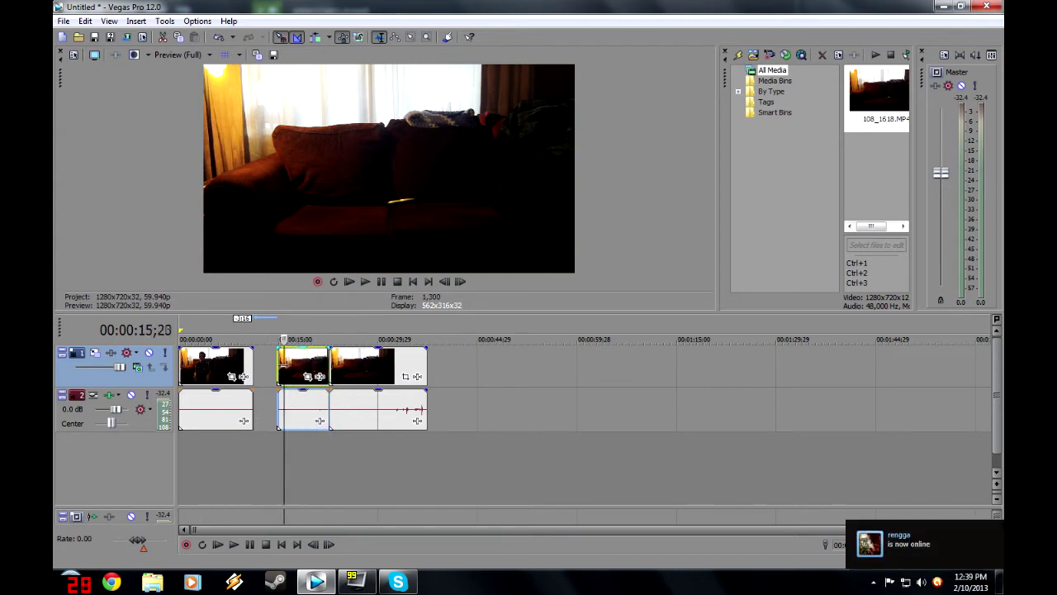
pyautogui.moveTo(285, 382); pyautogui.dragTo(262, 361)
# Scrub around the gaps between the three events to compare the cuts.
pyautogui.click(254, 361)
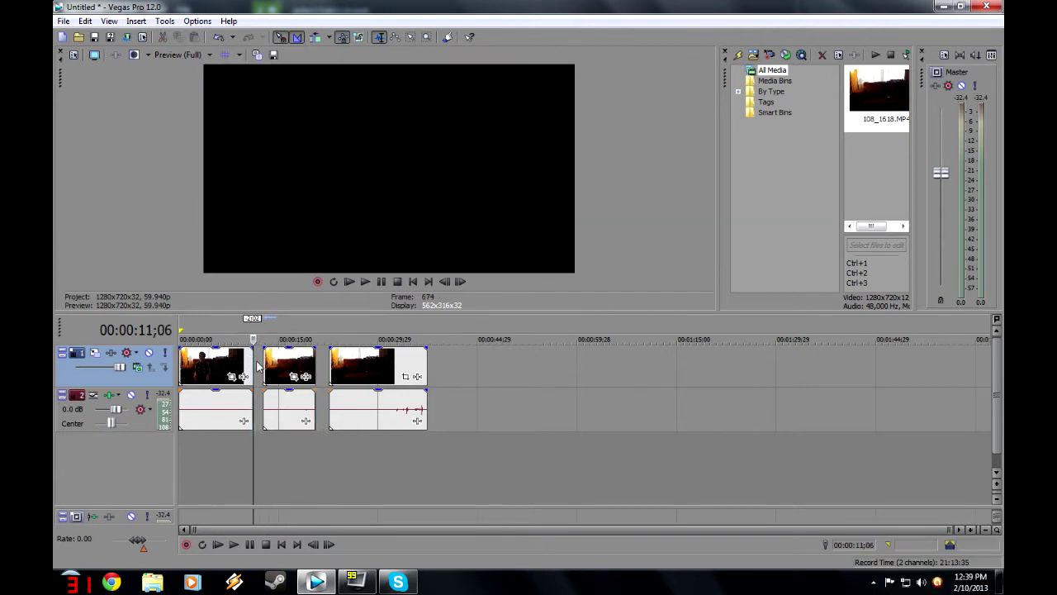
pyautogui.click(282, 447)
pyautogui.moveTo(281, 450)
pyautogui.mouseDown()
pyautogui.moveTo(263, 453)
pyautogui.moveTo(310, 465)
pyautogui.moveTo(184, 448)
pyautogui.moveTo(268, 446)
pyautogui.mouseUp()
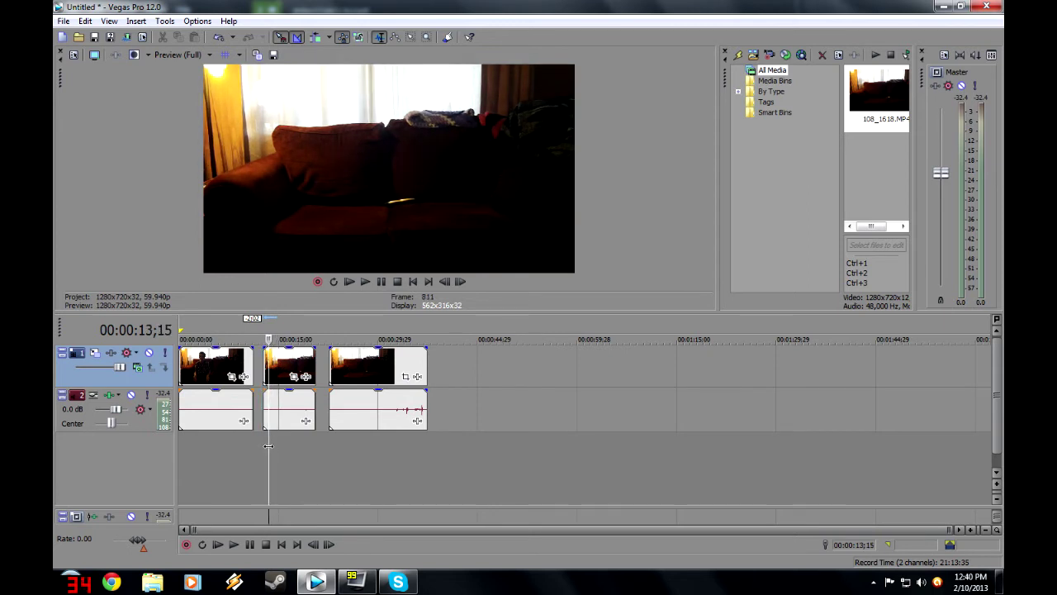
pyautogui.moveTo(237, 448); pyautogui.dragTo(377, 404)
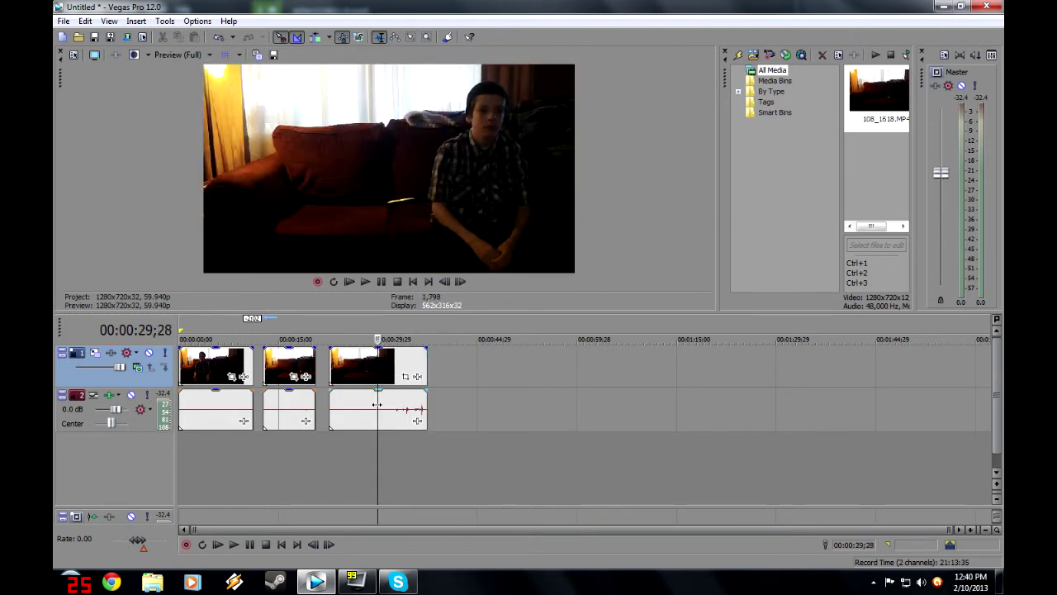
# Split the third clip where the person walks in, near 31;24.
pyautogui.click(384, 282)
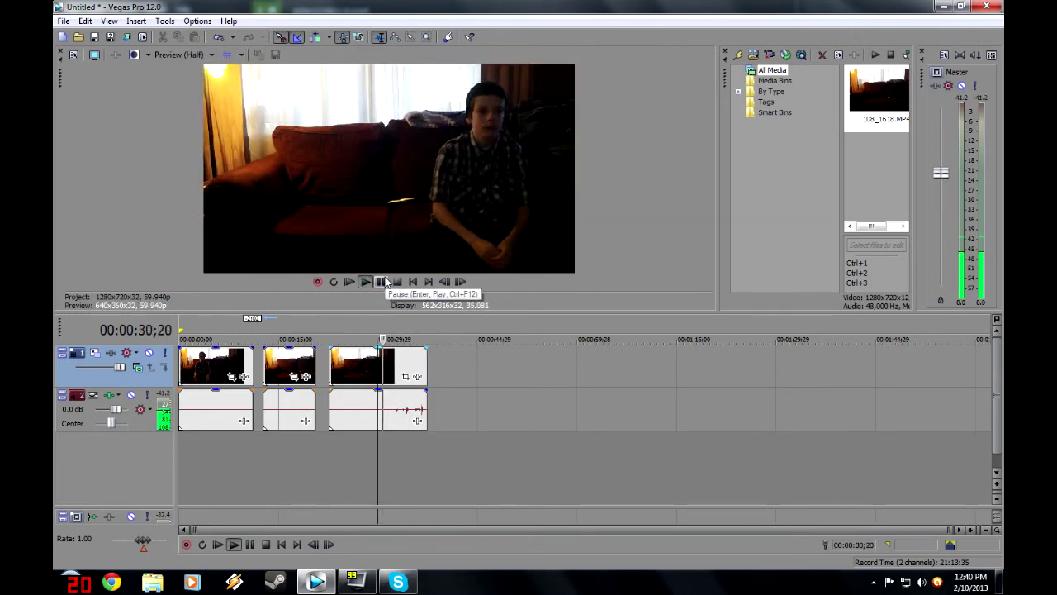
pyautogui.click(382, 282)
pyautogui.click(443, 282)
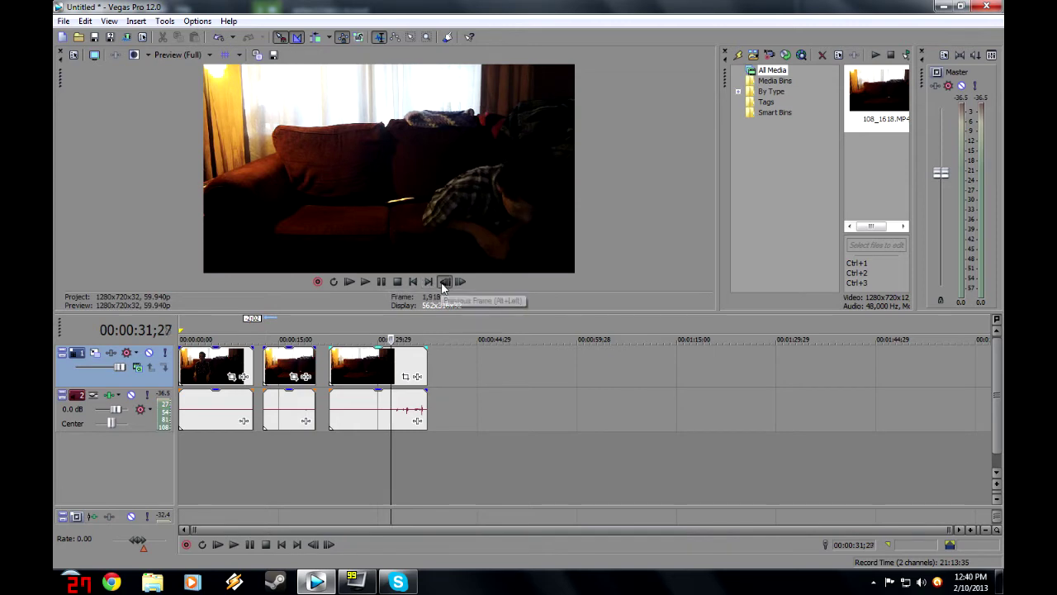
pyautogui.click(444, 281)
pyautogui.click(443, 282)
pyautogui.click(444, 282)
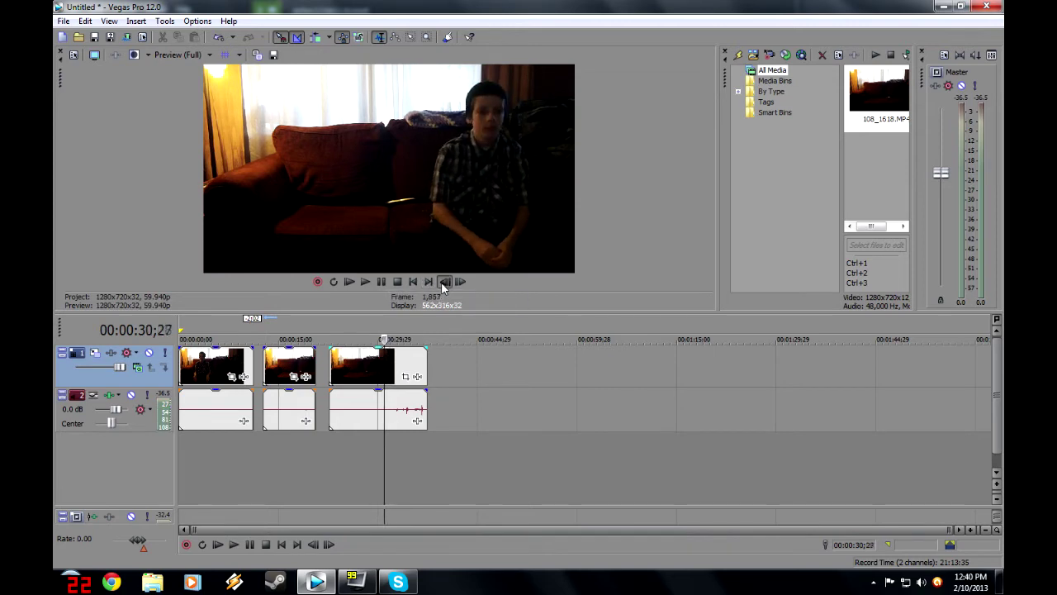
pyautogui.click(444, 281)
pyautogui.press('s')
# Trim the new piece's start, then move it and the second clip to about one minute.
pyautogui.click(396, 358)
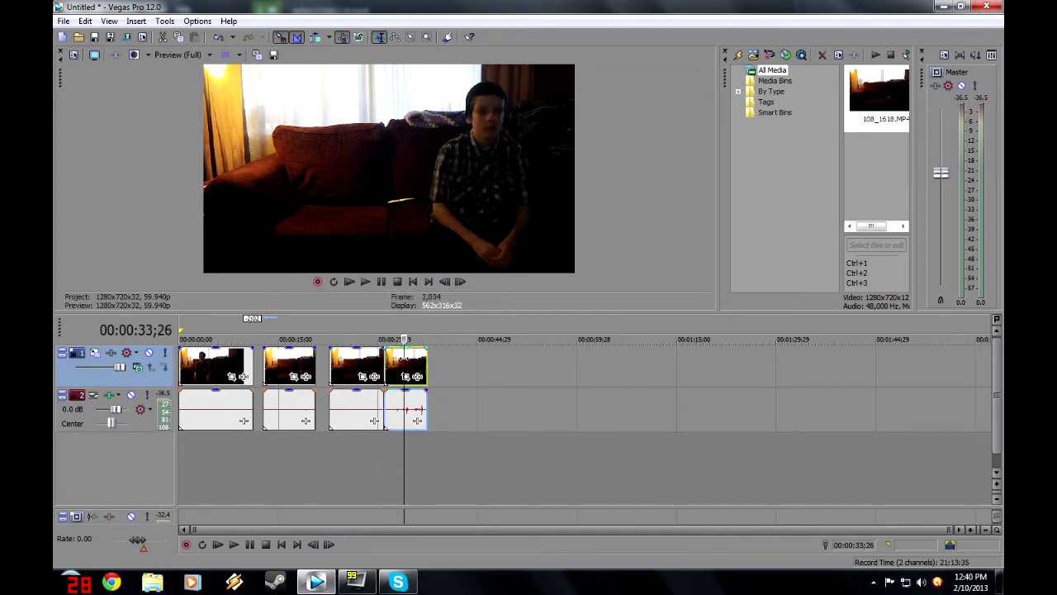
pyautogui.click(393, 364)
pyautogui.press('space')
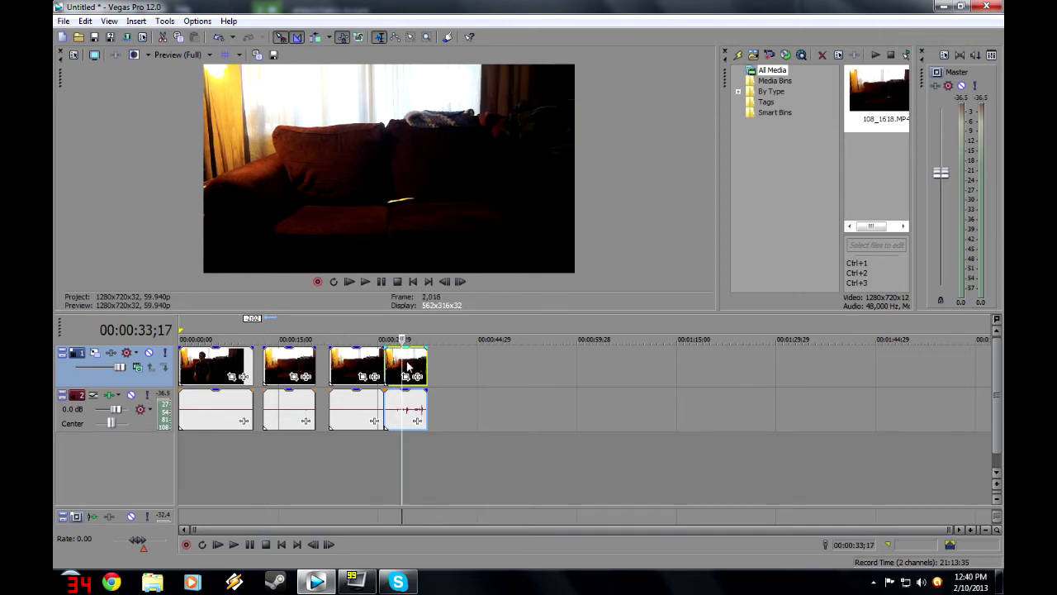
pyautogui.hotkey('alt', '[')
pyautogui.press('space')
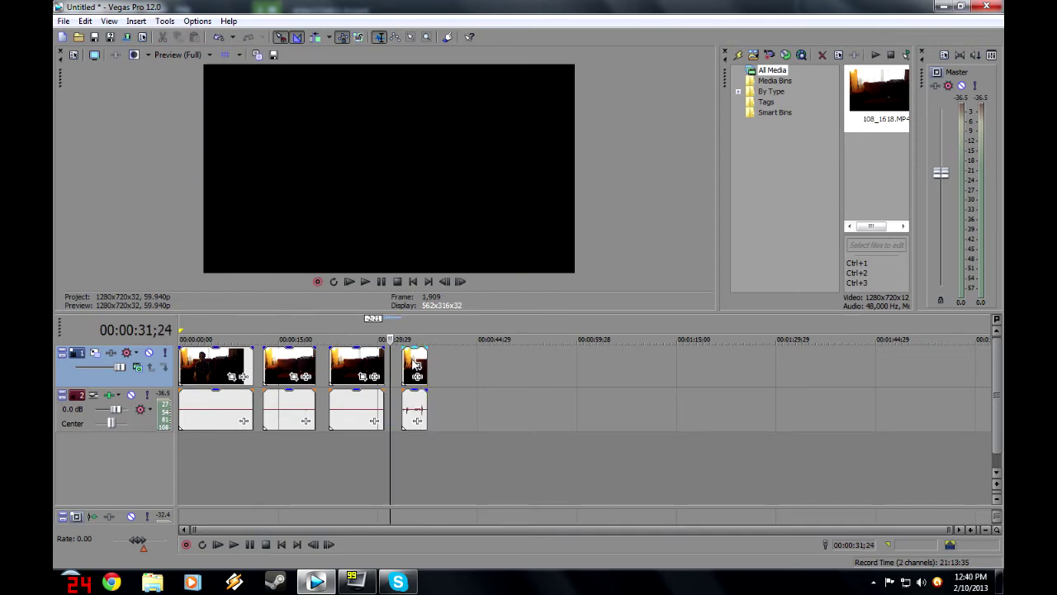
pyautogui.moveTo(416, 363); pyautogui.dragTo(603, 365)
pyautogui.moveTo(285, 363); pyautogui.dragTo(665, 370)
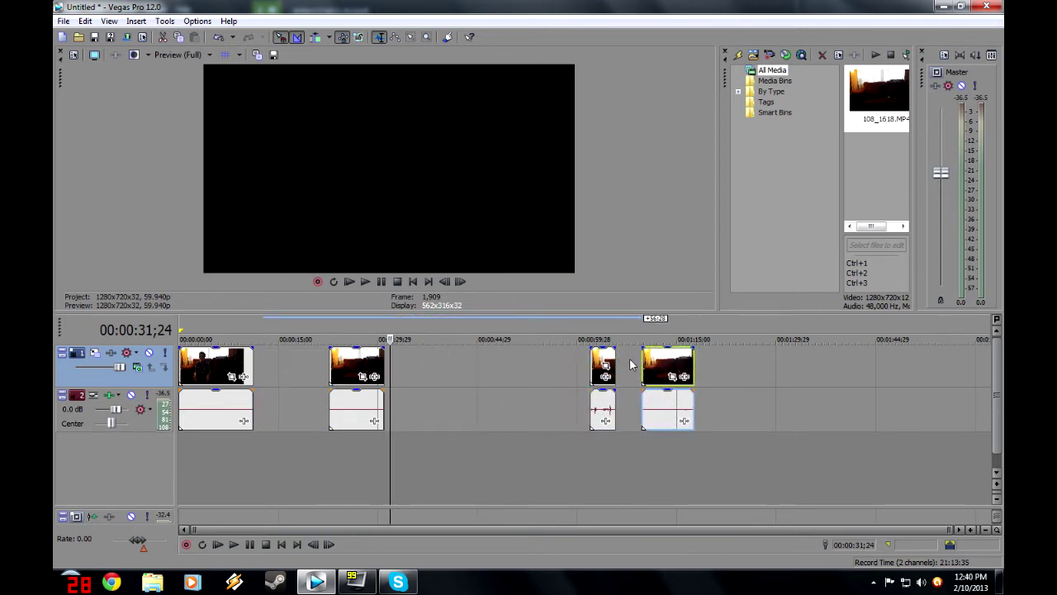
# Insert a new top video track and move the couch clip onto it.
pyautogui.click(265, 378)
pyautogui.rightClick(266, 379)
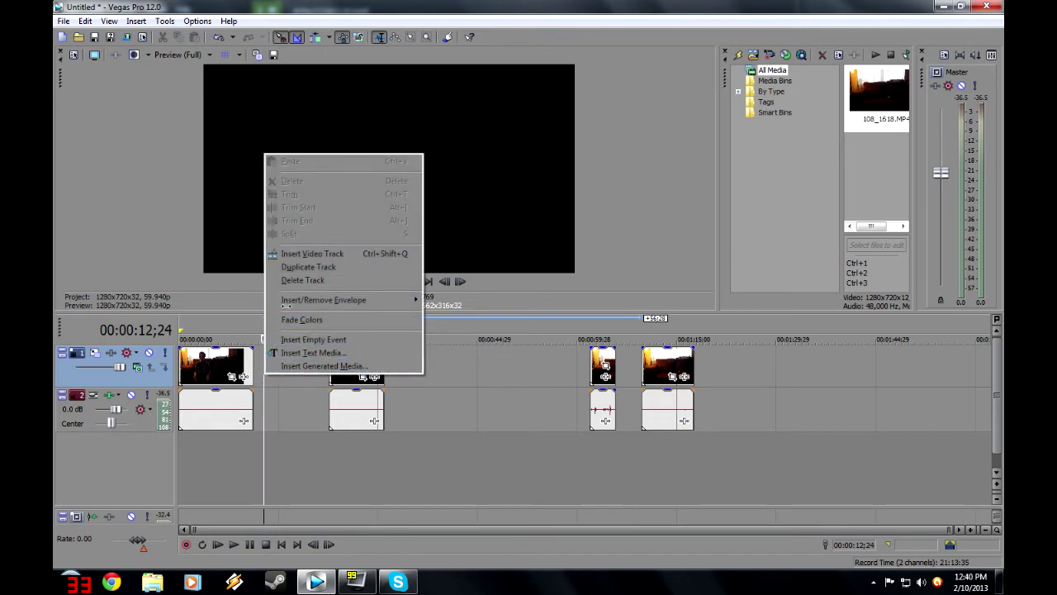
pyautogui.click(314, 256)
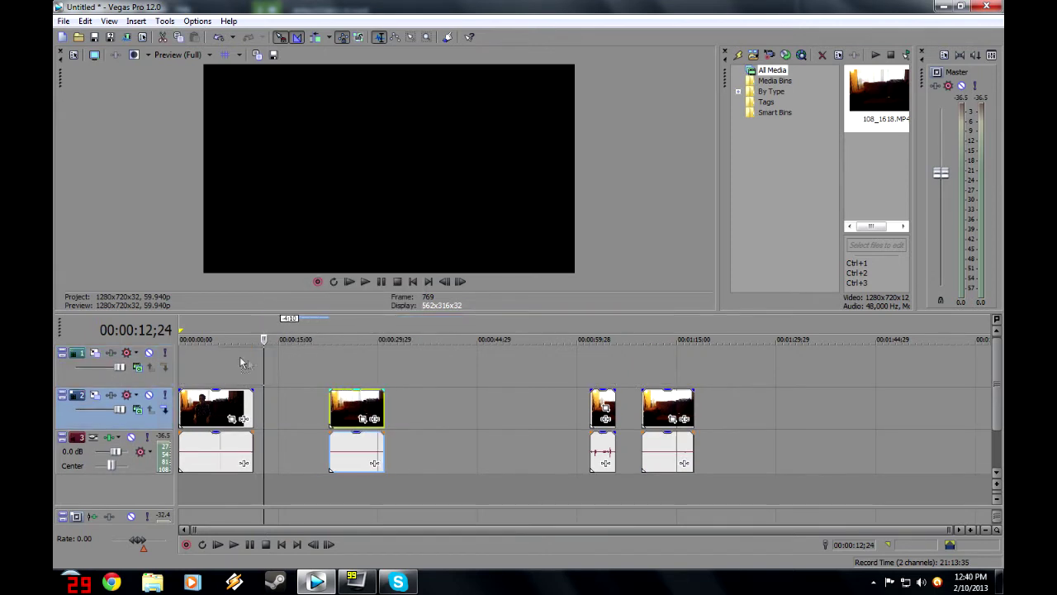
pyautogui.moveTo(205, 361); pyautogui.dragTo(206, 364)
# Play the stacked clips and shift the top-track clip to start near 15 seconds.
pyautogui.click(180, 453)
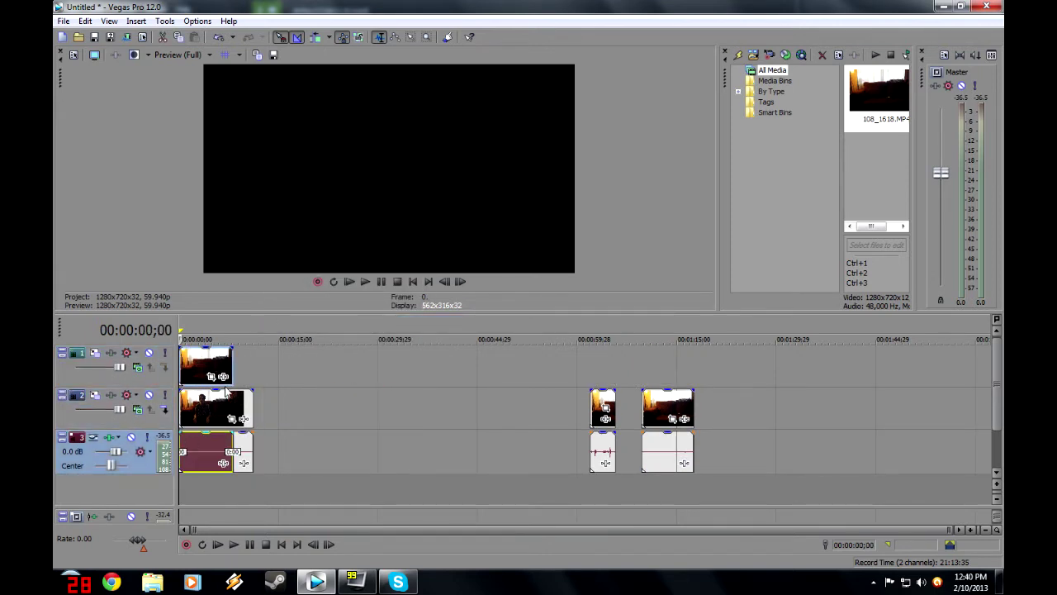
pyautogui.click(364, 280)
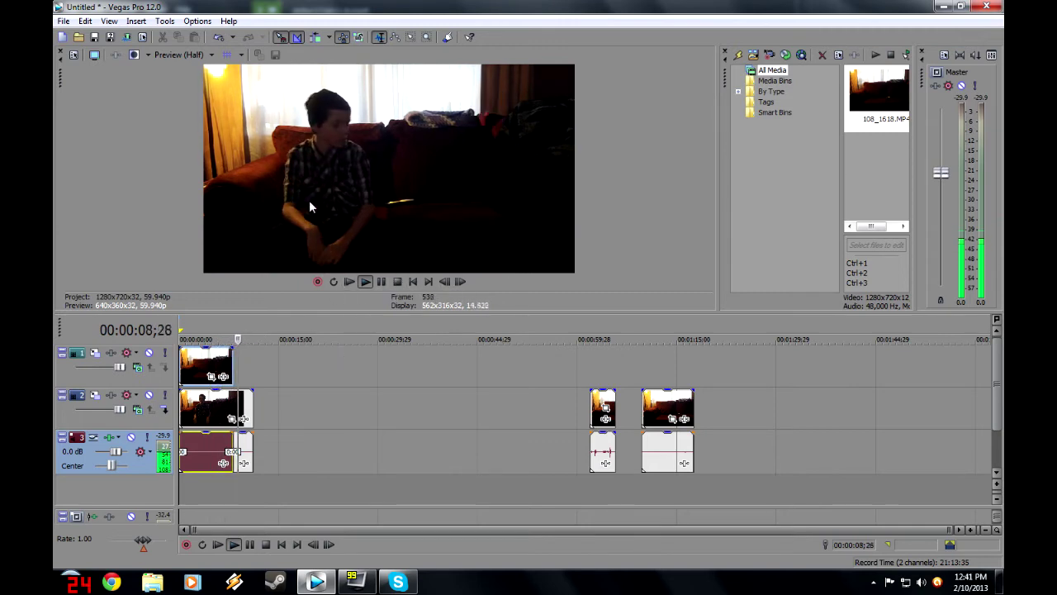
pyautogui.click(387, 282)
pyautogui.click(386, 283)
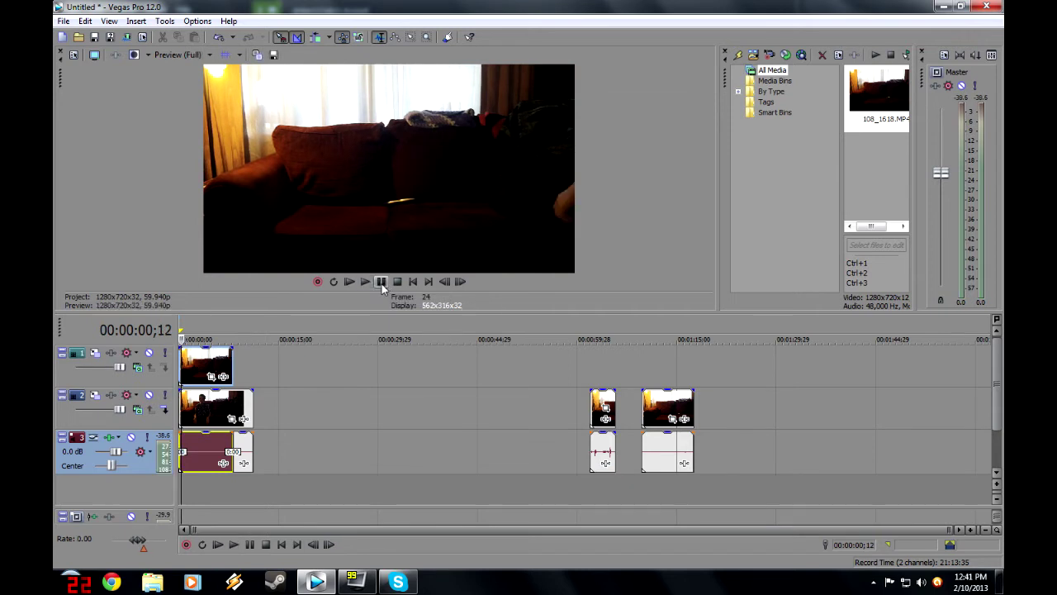
pyautogui.moveTo(199, 363); pyautogui.dragTo(301, 388)
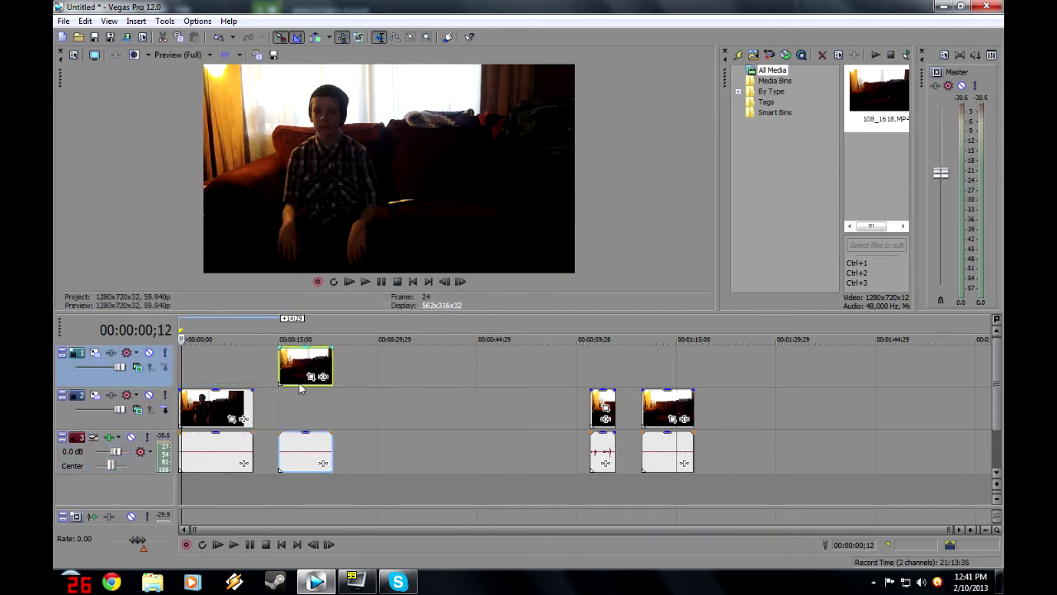
pyautogui.click(234, 420)
# In Event Pan/Crop, draw a mask around the frame's left part and curve its top edge.
pyautogui.click(356, 373)
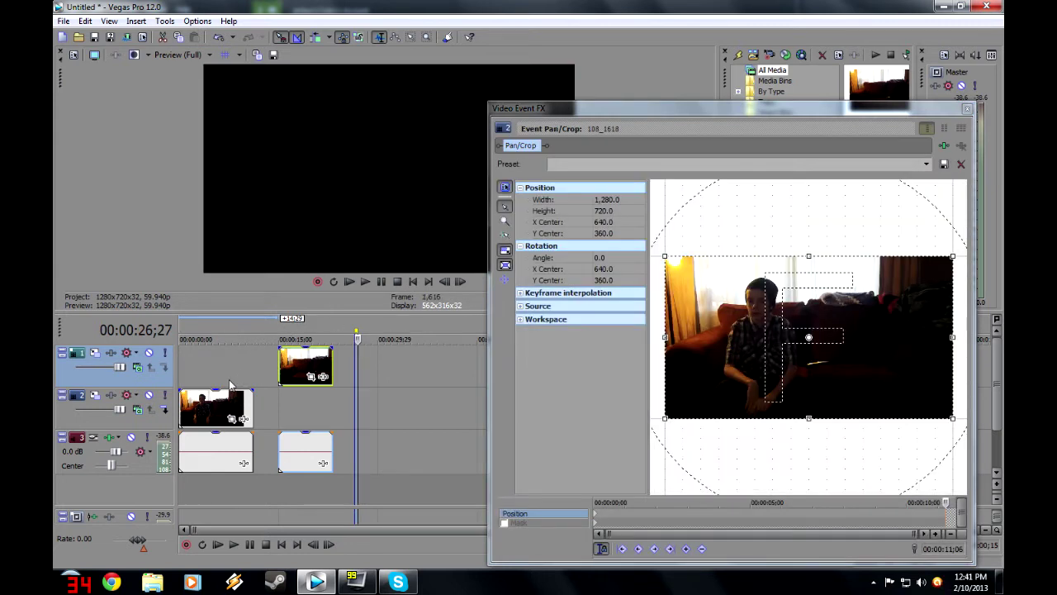
pyautogui.click(229, 379)
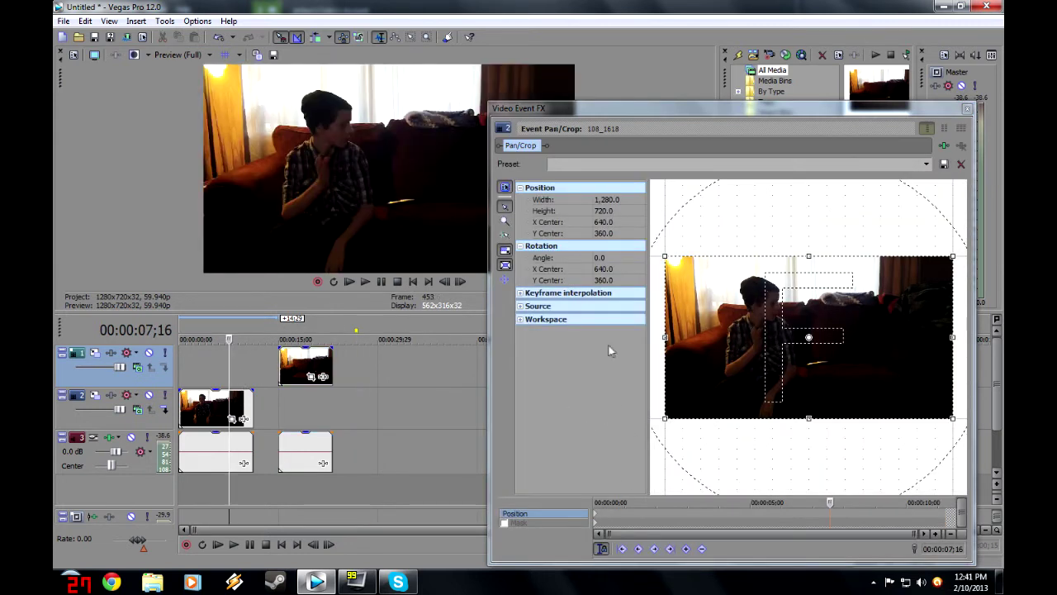
pyautogui.click(521, 522)
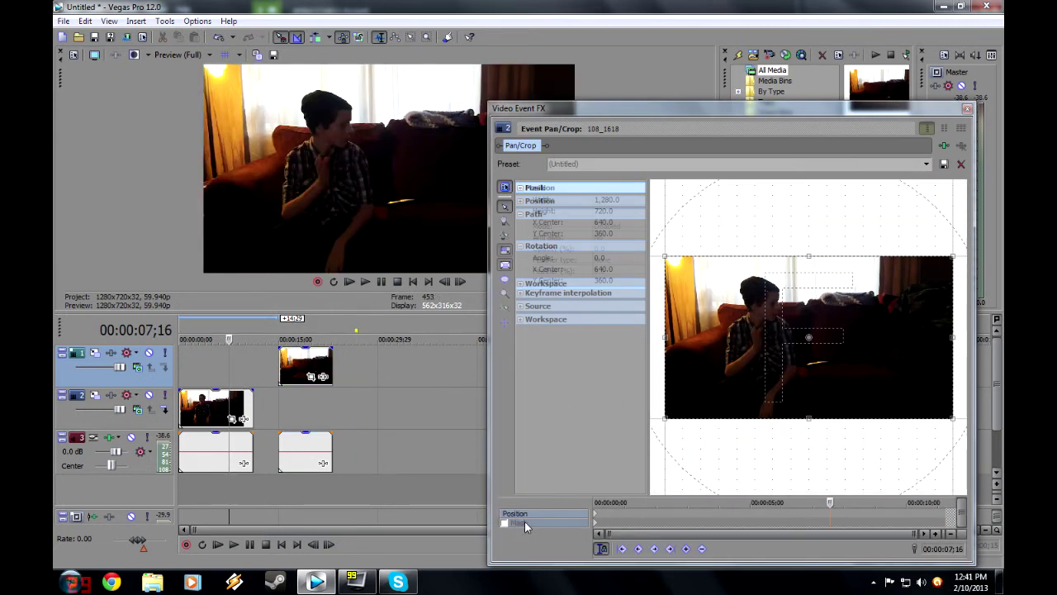
pyautogui.click(504, 226)
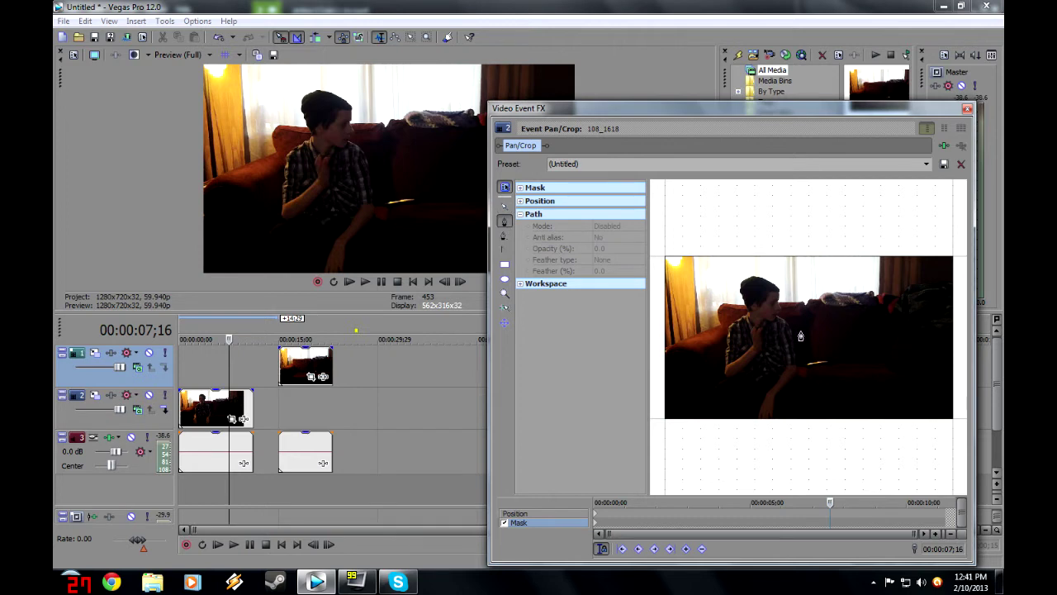
pyautogui.click(817, 419)
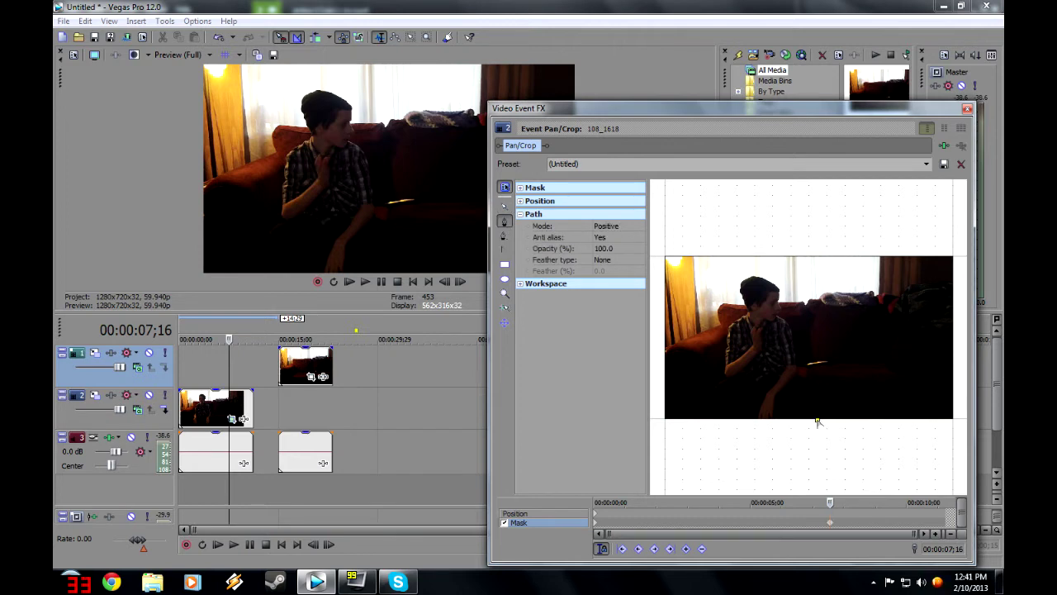
pyautogui.click(817, 366)
pyautogui.click(663, 426)
pyautogui.click(817, 420)
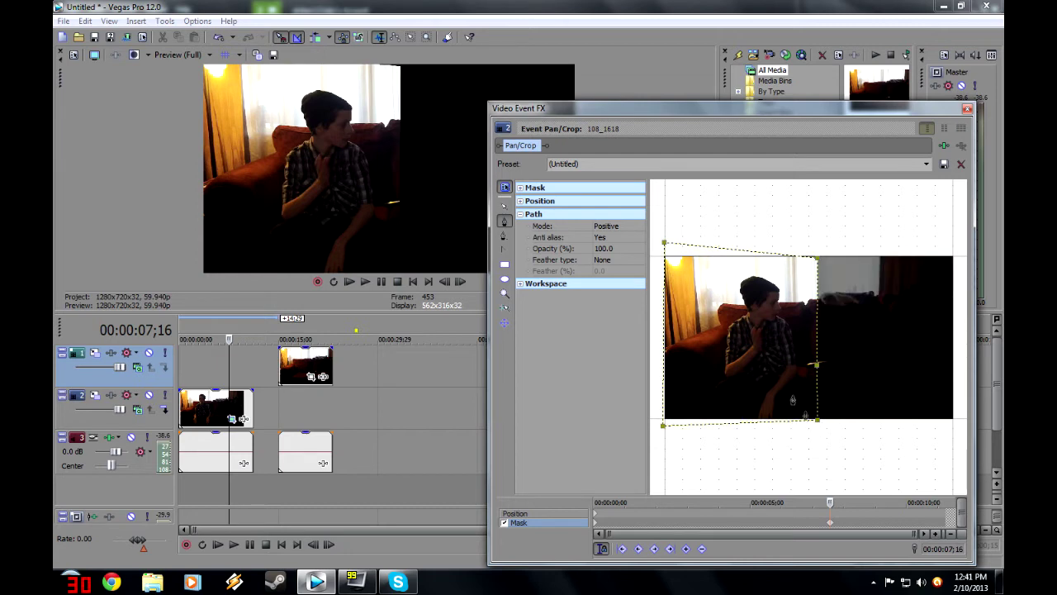
pyautogui.moveTo(816, 263); pyautogui.dragTo(817, 229)
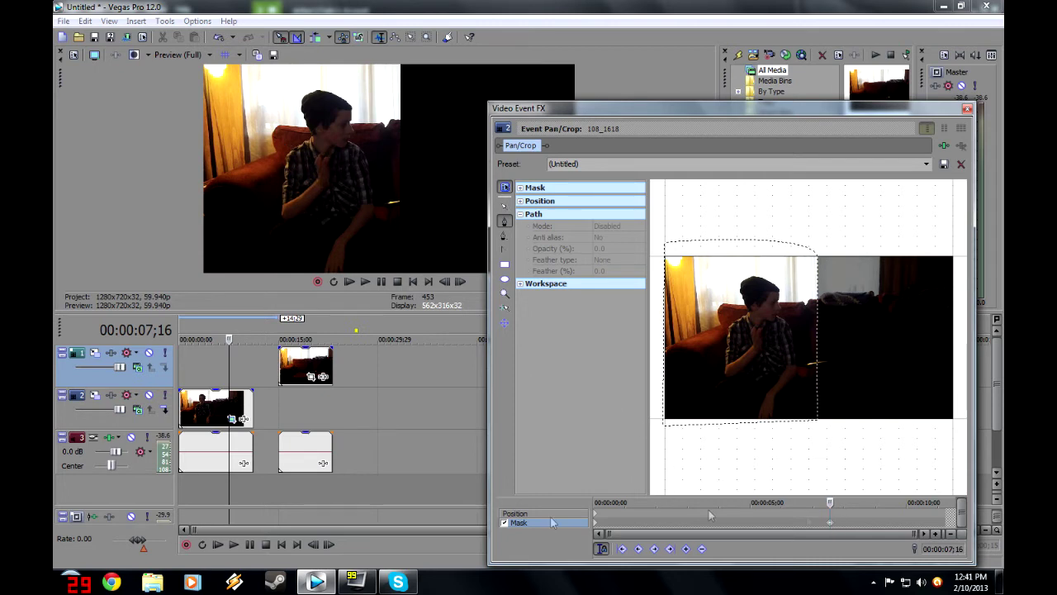
pyautogui.click(655, 548)
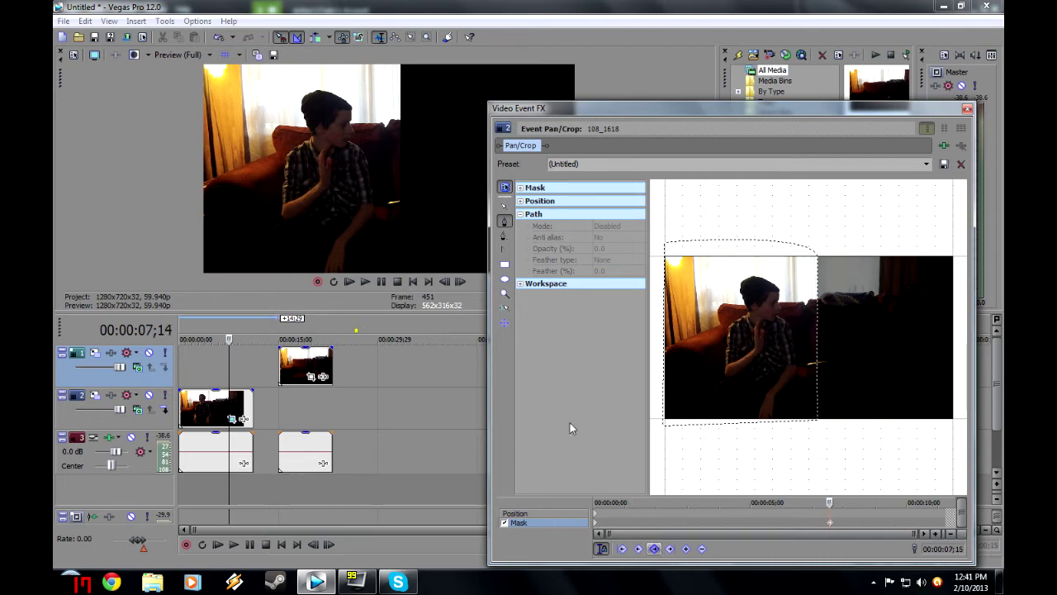
# Redraw the mask path at the clip start, check a few frames, and close Pan/Crop.
pyautogui.moveTo(228, 356); pyautogui.dragTo(148, 384)
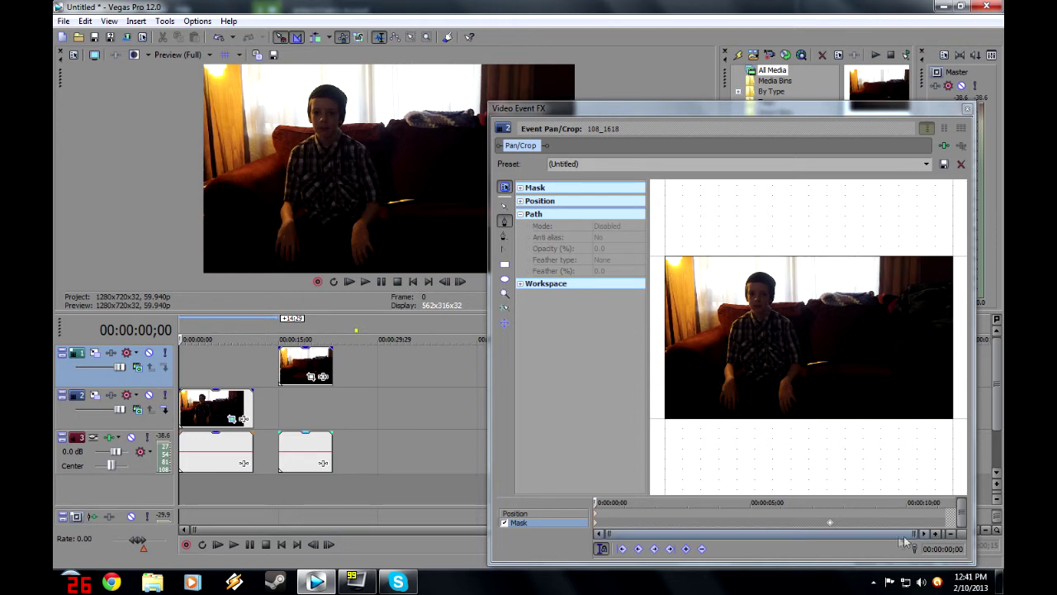
pyautogui.moveTo(830, 522); pyautogui.dragTo(632, 526)
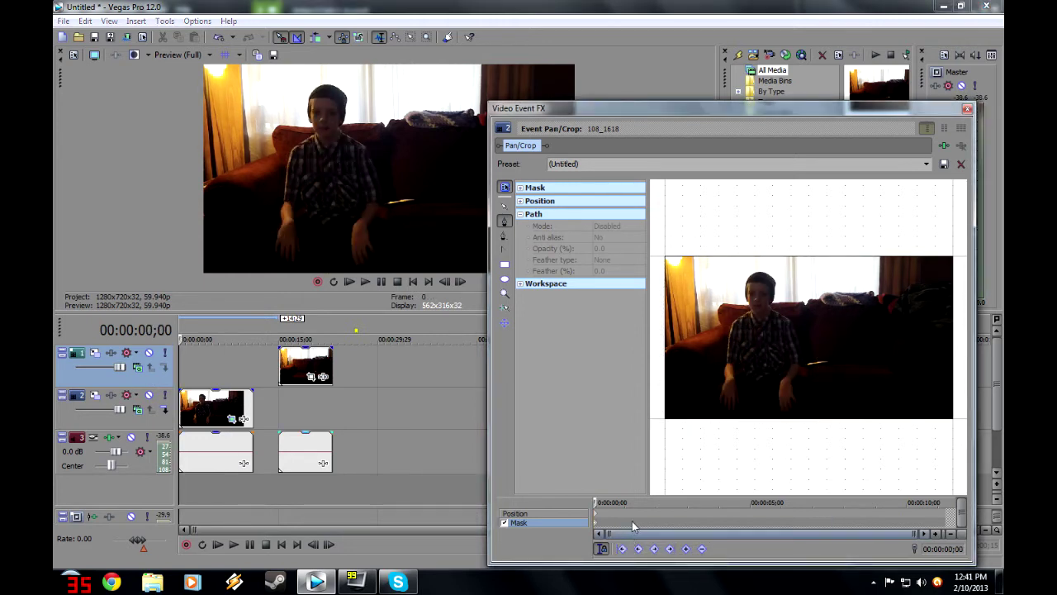
pyautogui.click(822, 425)
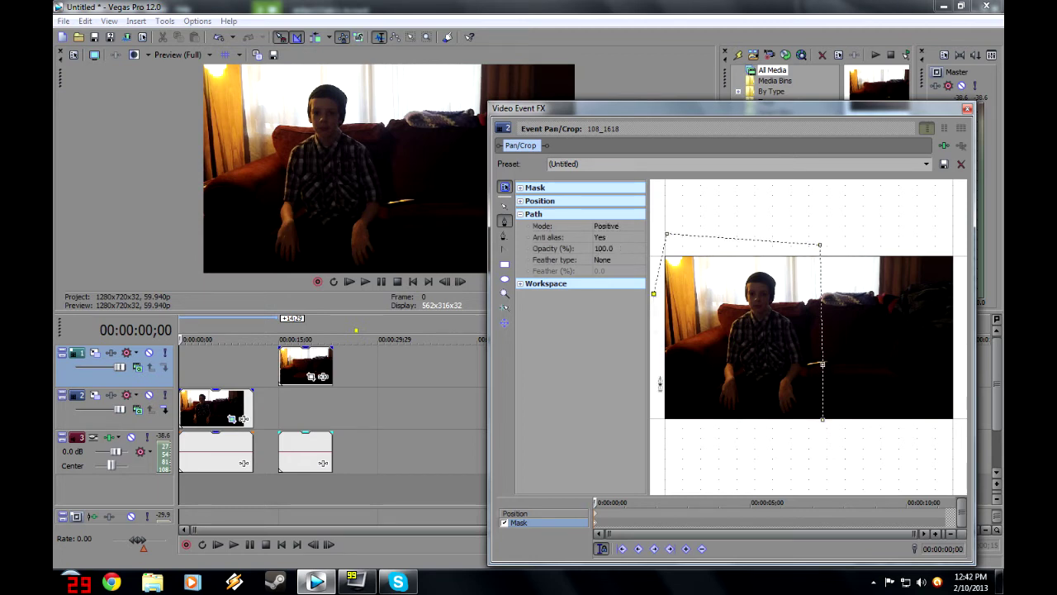
pyautogui.click(824, 422)
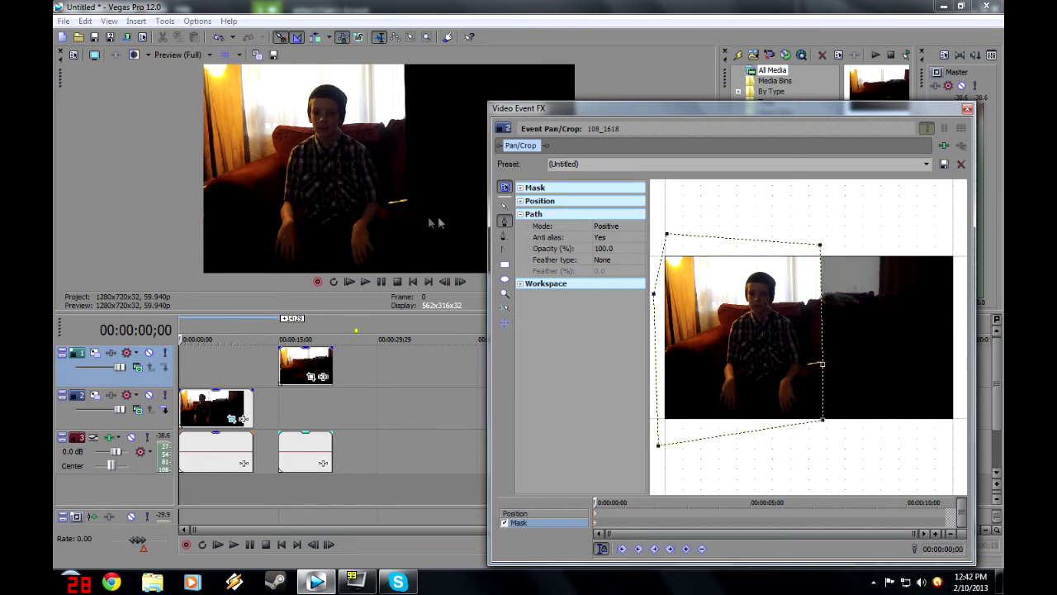
pyautogui.click(461, 282)
pyautogui.click(461, 281)
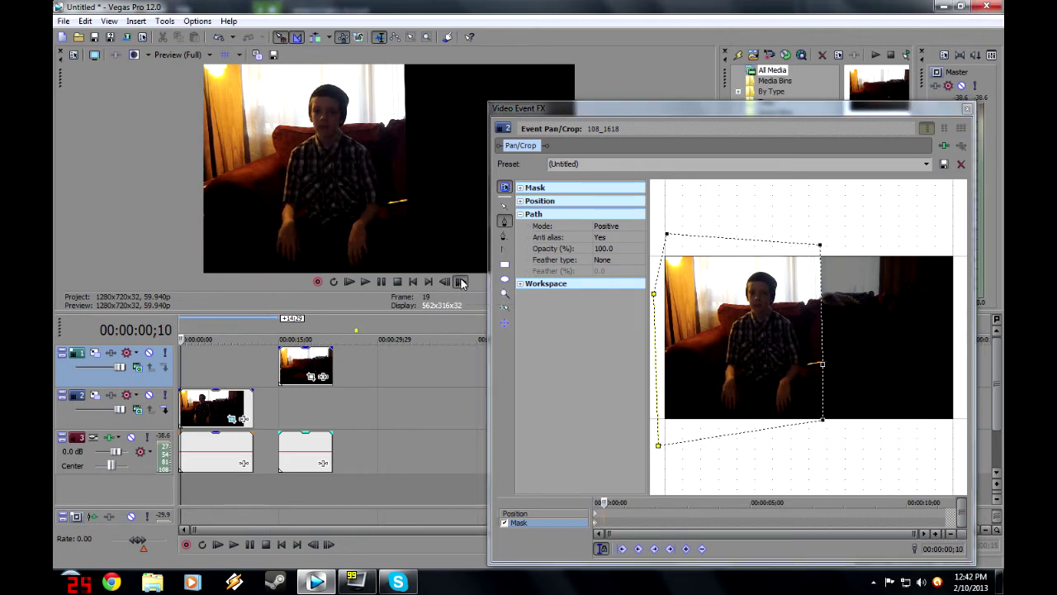
pyautogui.click(969, 109)
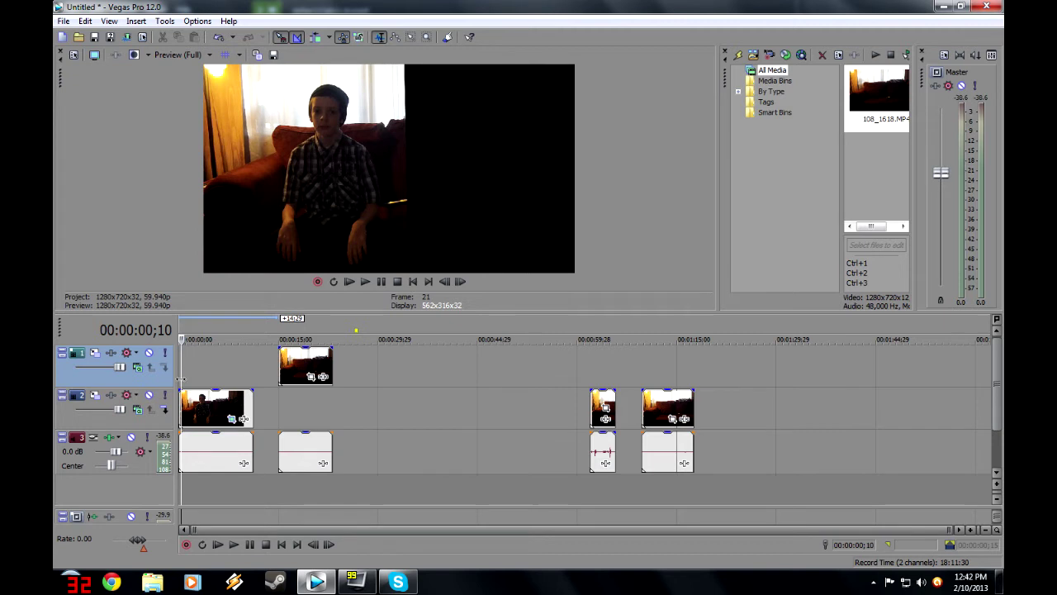
# Move the track 1 clip to near the project start.
pyautogui.hotkey('ctrl', 'Home')
pyautogui.click(306, 360)
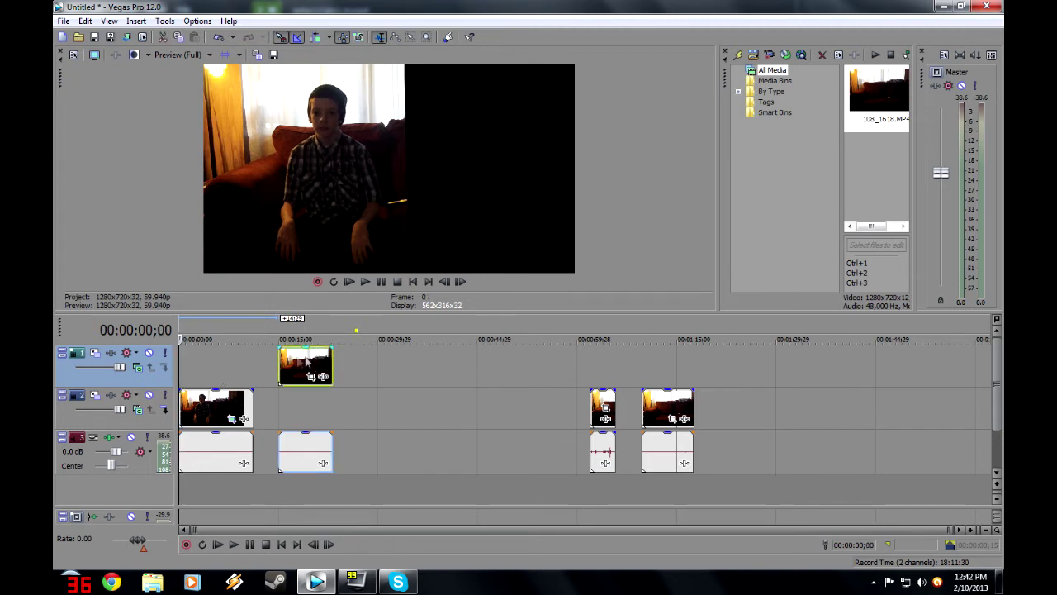
pyautogui.moveTo(306, 360); pyautogui.dragTo(218, 367)
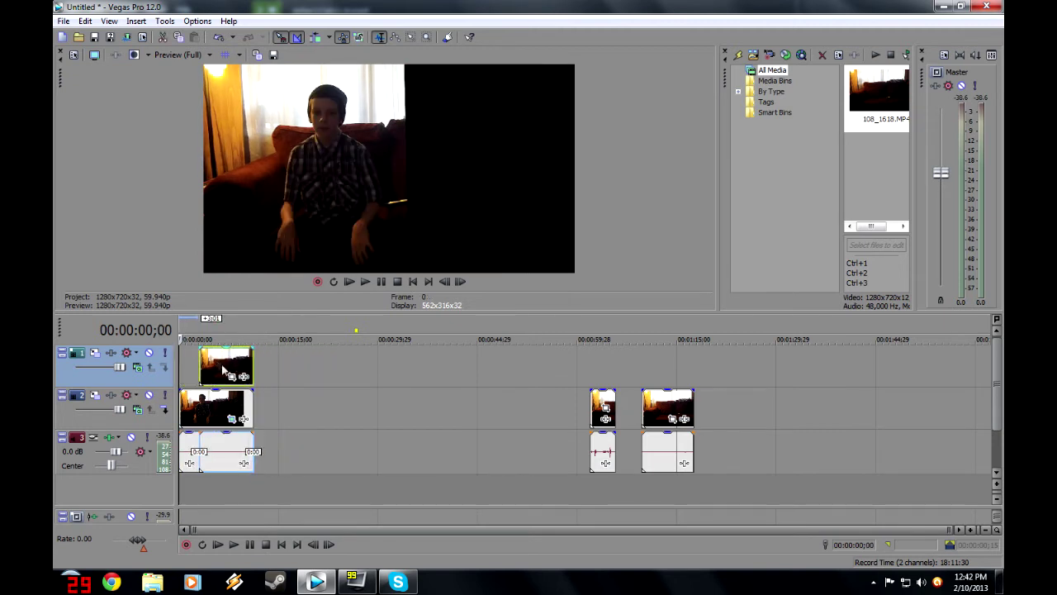
# Mask the track 1 clip to the frame's right portion in Event Pan/Crop.
pyautogui.click(232, 377)
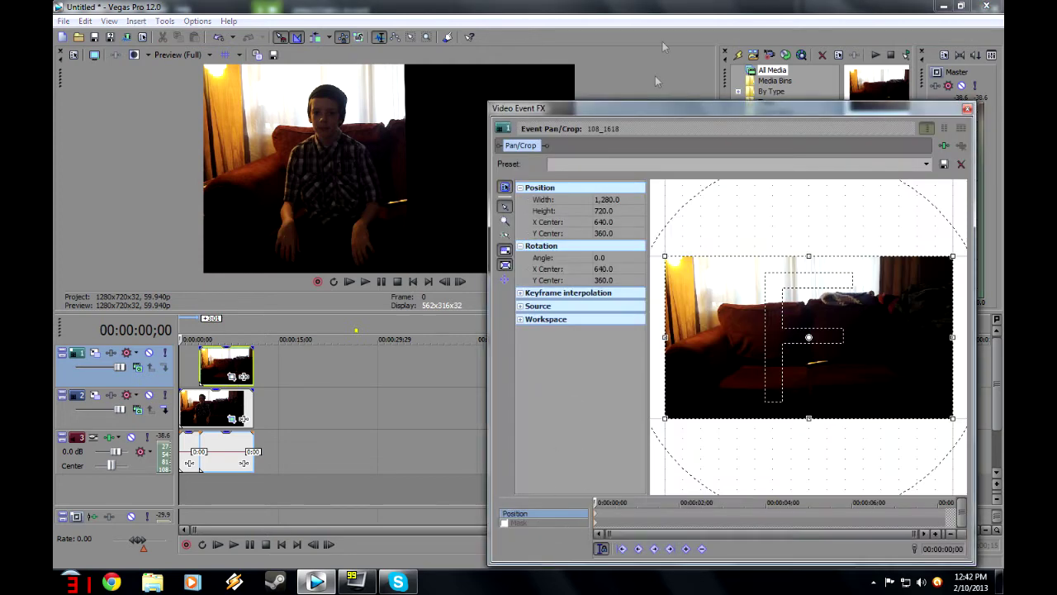
pyautogui.click(536, 522)
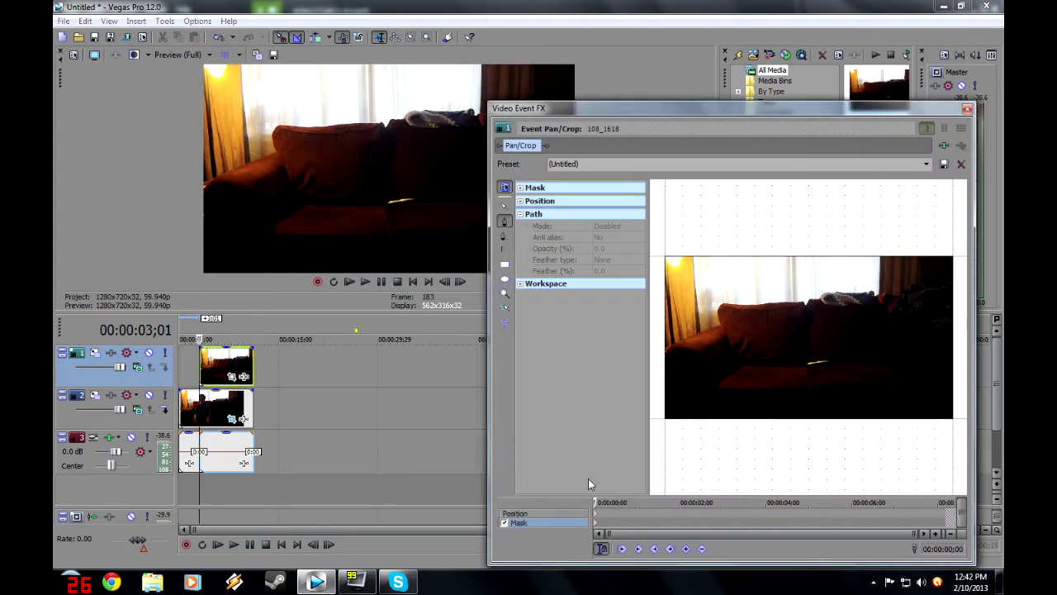
pyautogui.click(823, 425)
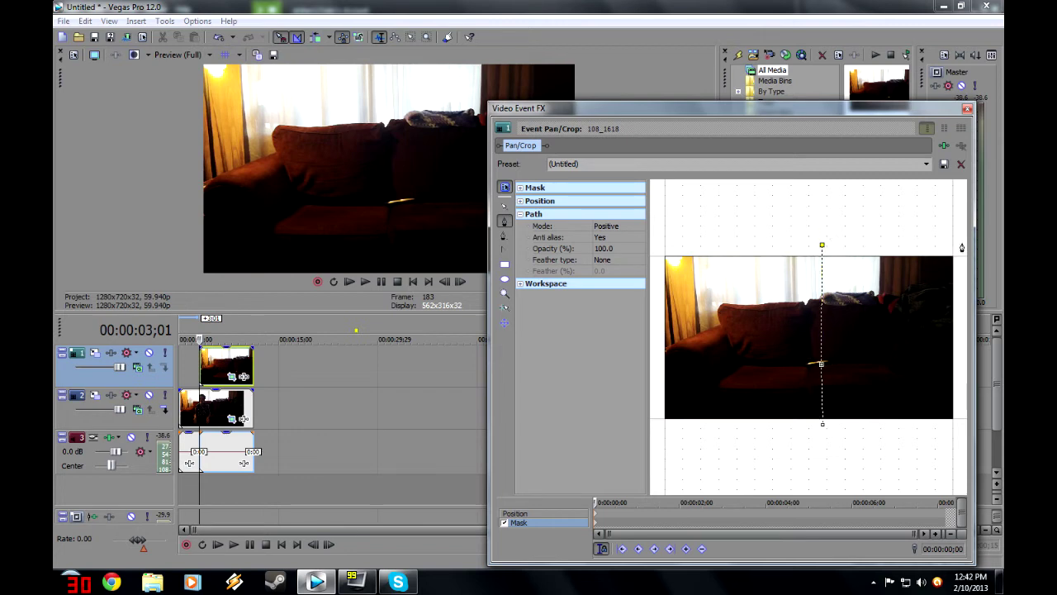
pyautogui.click(823, 425)
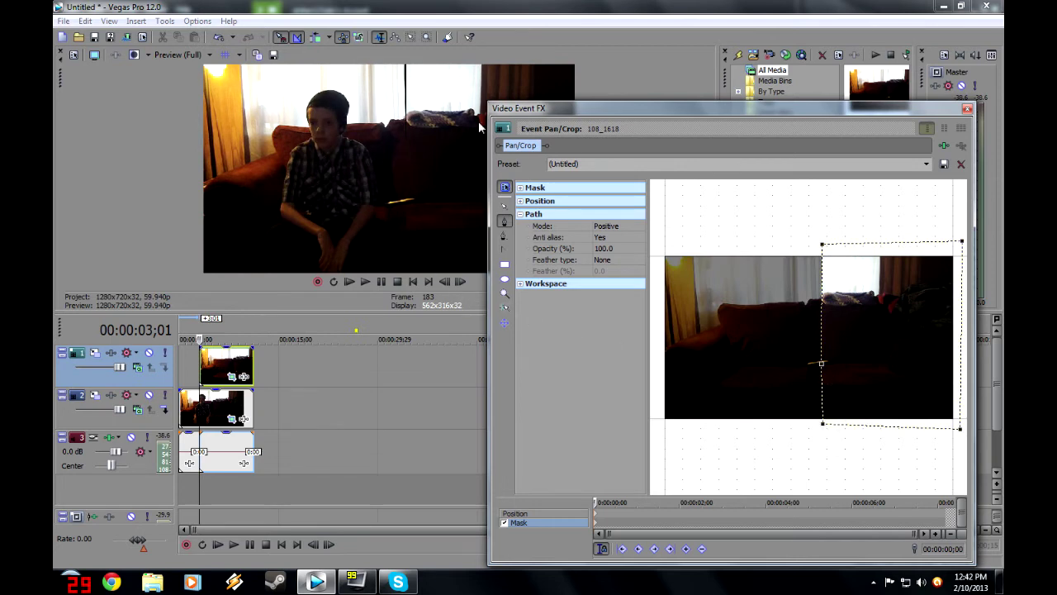
pyautogui.click(825, 247)
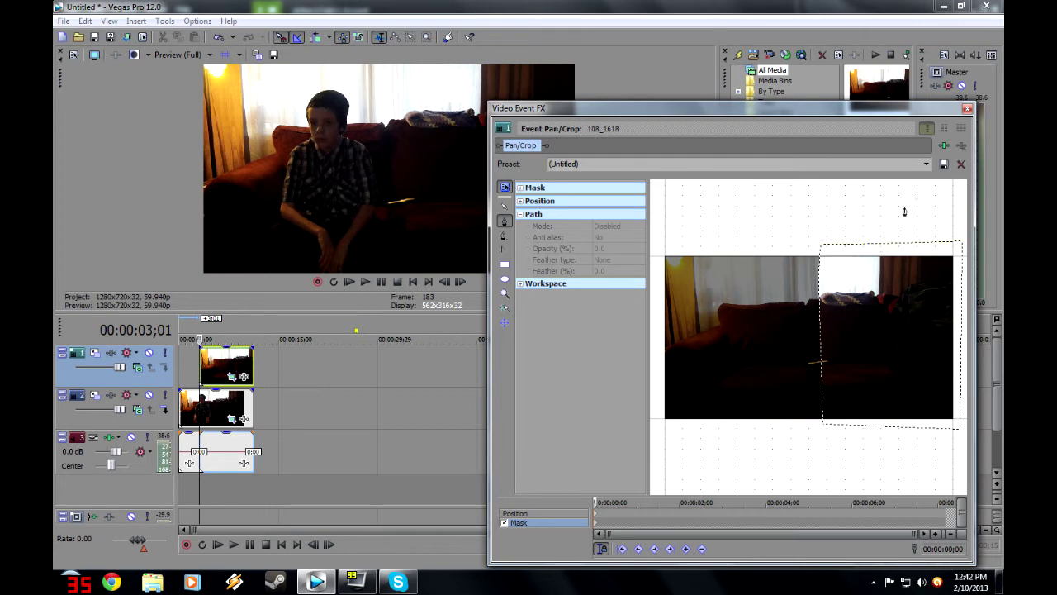
pyautogui.click(967, 108)
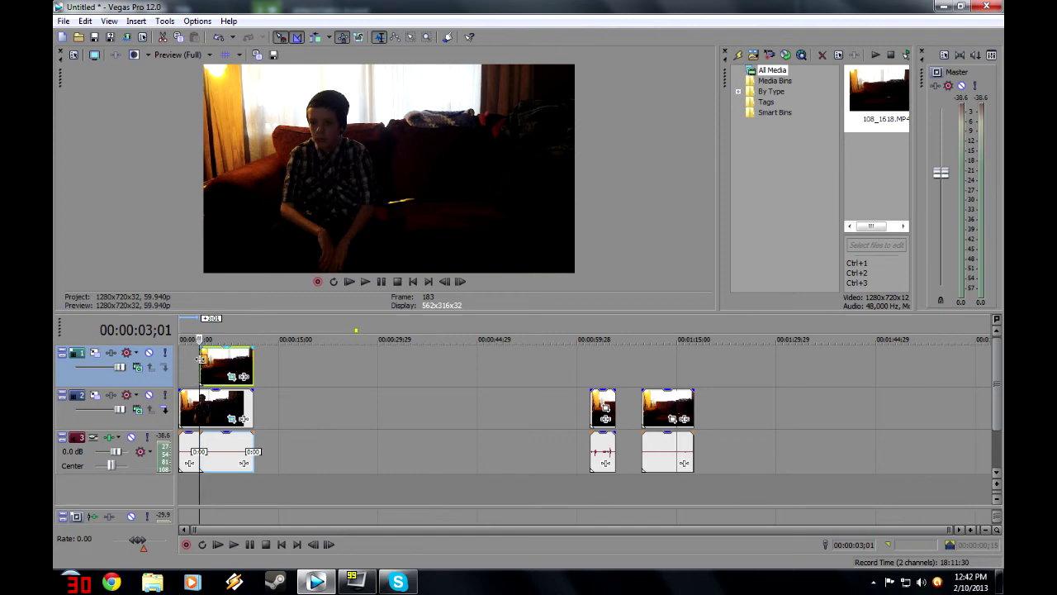
# Nudge the track 1 clip and set preview quality to Draft (Quarter).
pyautogui.moveTo(200, 356)
pyautogui.mouseDown()
pyautogui.moveTo(190, 357)
pyautogui.moveTo(208, 356)
pyautogui.mouseUp()
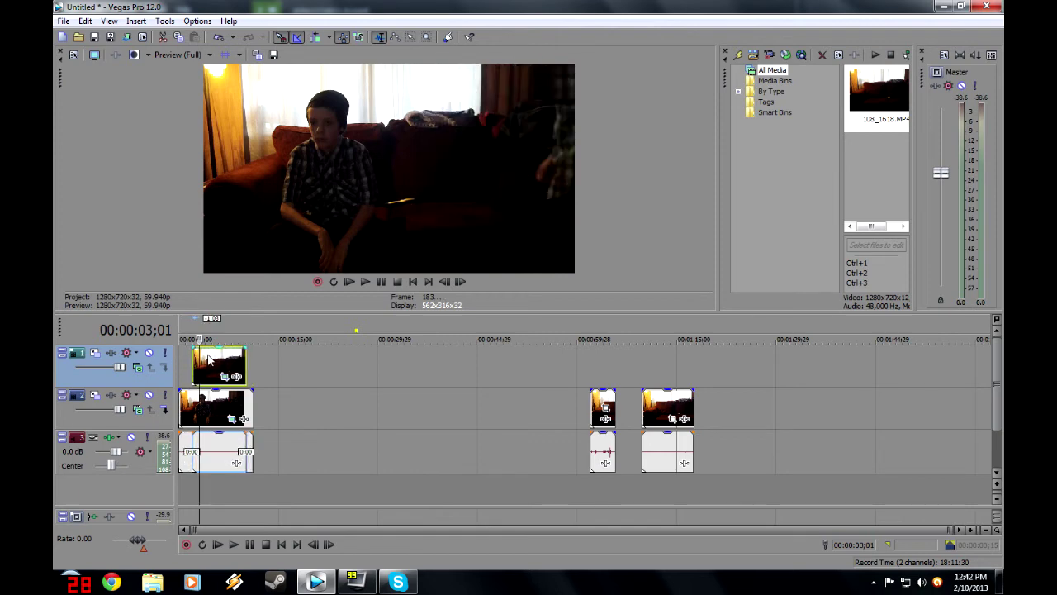
pyautogui.press('space')
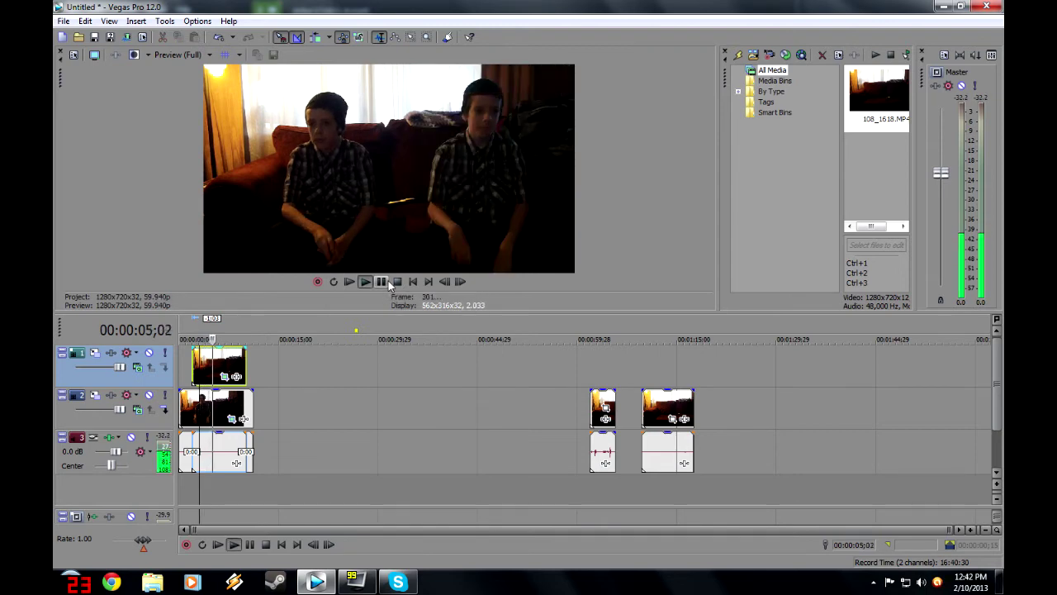
pyautogui.click(382, 281)
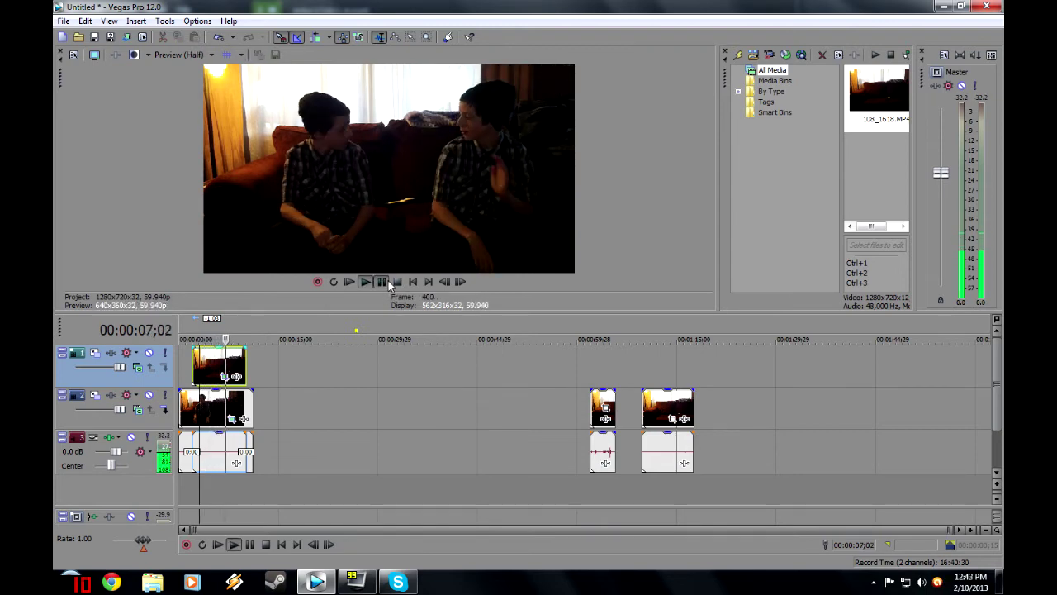
pyautogui.click(181, 54)
pyautogui.click(251, 110)
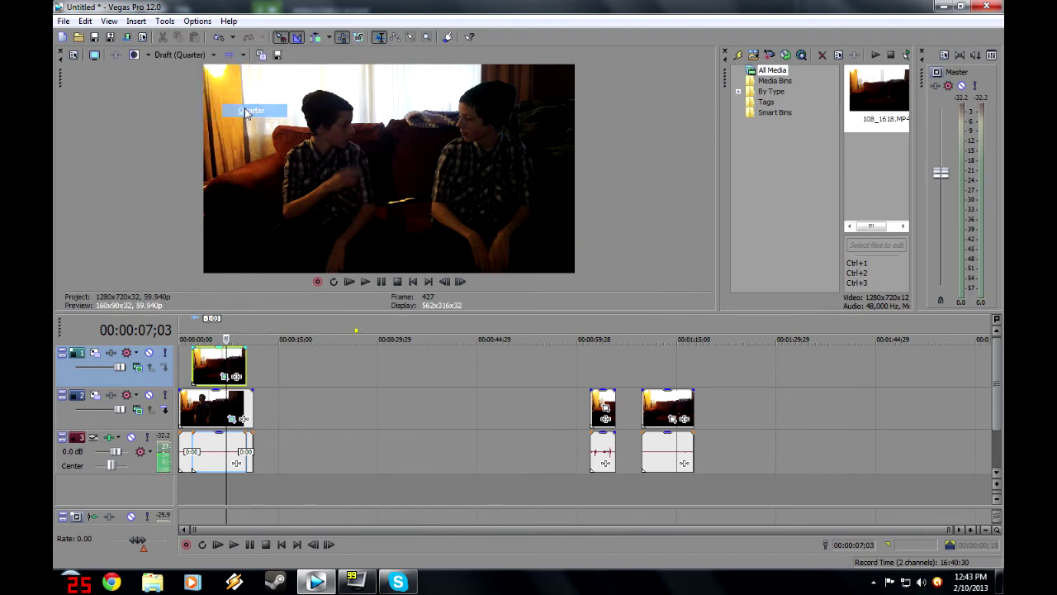
# Replay the composite and step back five frames to find the sync point.
pyautogui.click(381, 282)
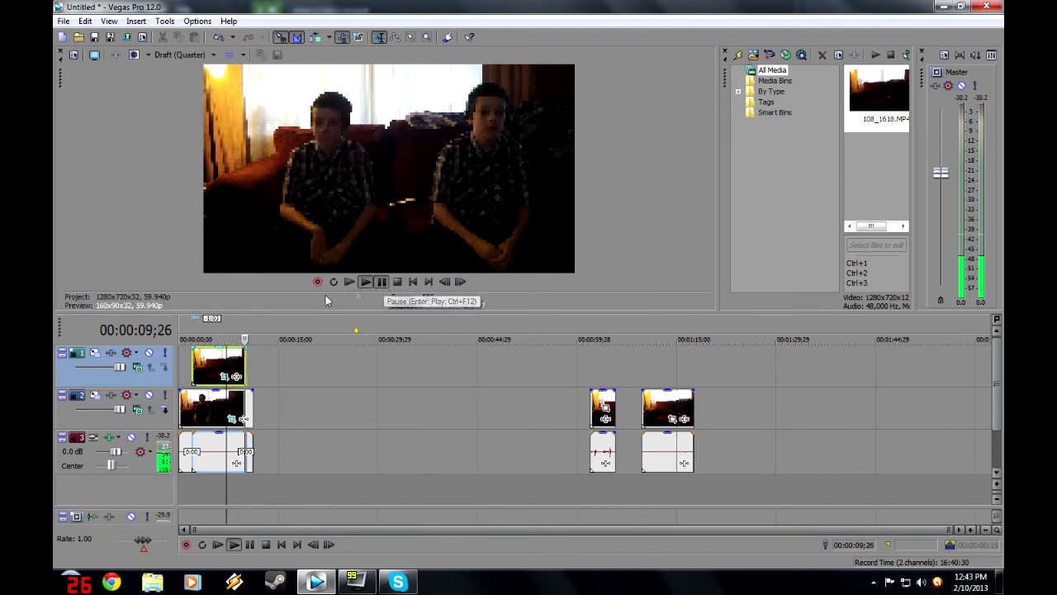
pyautogui.click(382, 282)
pyautogui.click(382, 281)
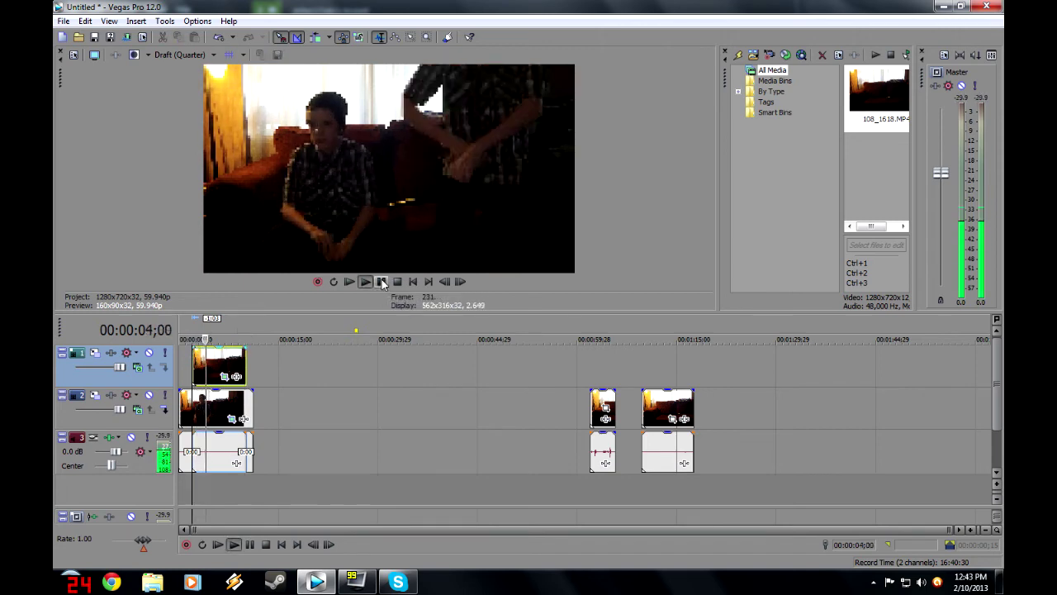
pyautogui.click(381, 281)
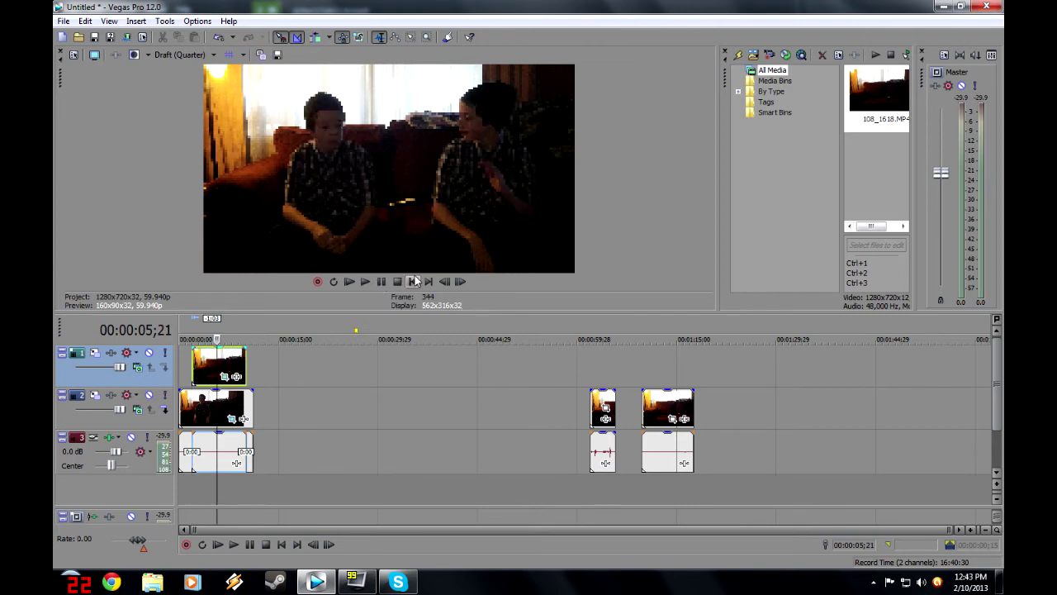
pyautogui.click(444, 281)
pyautogui.click(444, 281)
pyautogui.click(444, 282)
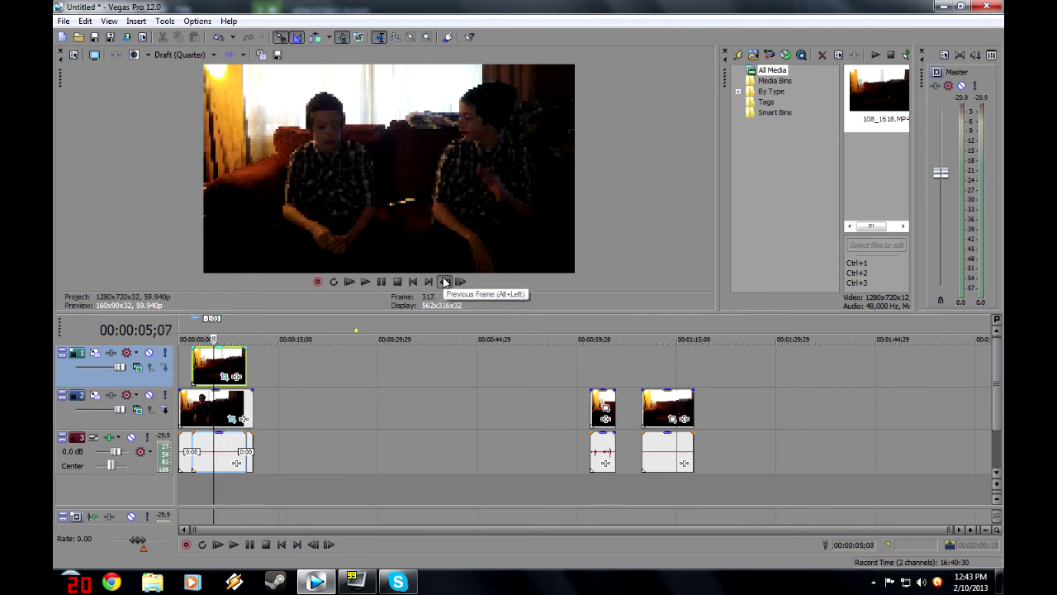
pyautogui.click(444, 281)
pyautogui.click(444, 281)
# Move the track 1 clip out to about 00:00:30 and step frames to find the matching moment.
pyautogui.moveTo(225, 366); pyautogui.dragTo(421, 366)
pyautogui.click(460, 281)
pyautogui.click(461, 282)
pyautogui.click(461, 282)
pyautogui.click(461, 282)
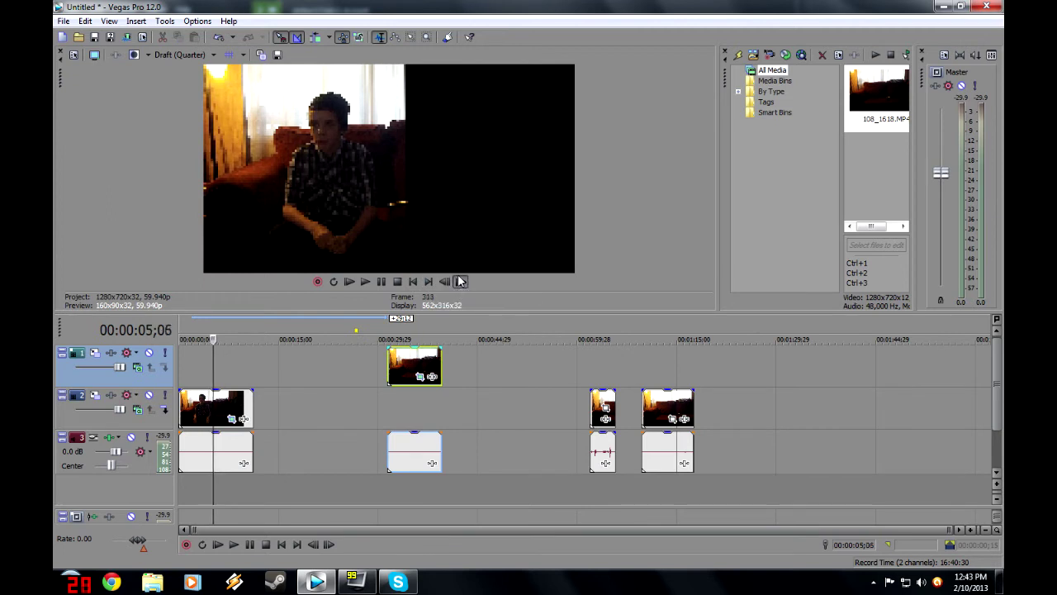
pyautogui.click(461, 282)
pyautogui.click(461, 282)
pyautogui.click(461, 282)
pyautogui.click(461, 282)
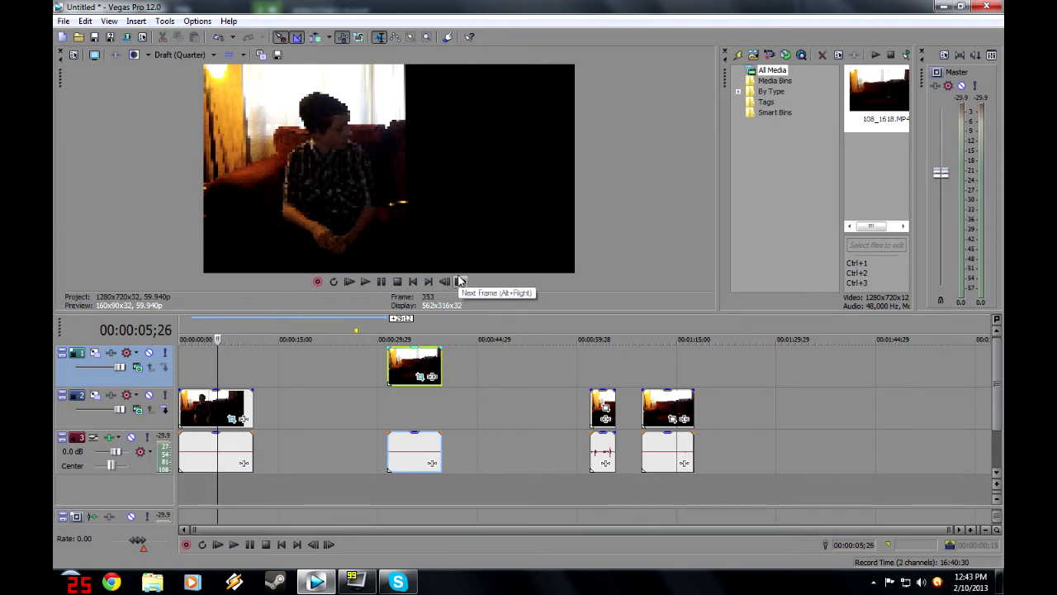
pyautogui.click(444, 282)
pyautogui.click(444, 282)
pyautogui.click(444, 282)
pyautogui.click(444, 281)
pyautogui.click(445, 281)
pyautogui.click(445, 282)
pyautogui.click(444, 282)
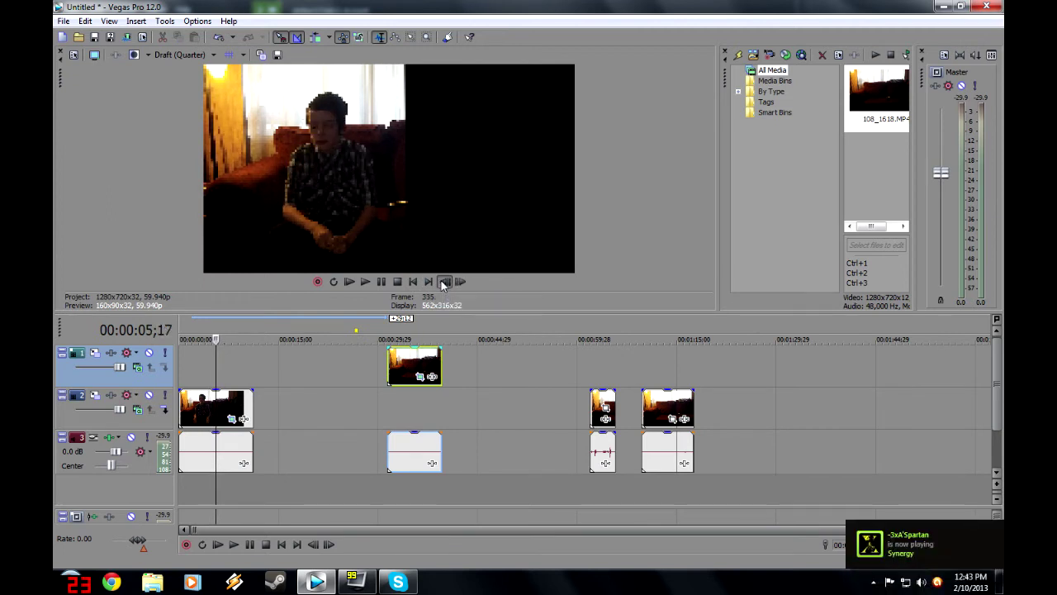
pyautogui.click(445, 282)
# Drag the track 1 clip back to about four seconds in and play to verify sync.
pyautogui.moveTo(405, 364); pyautogui.dragTo(221, 365)
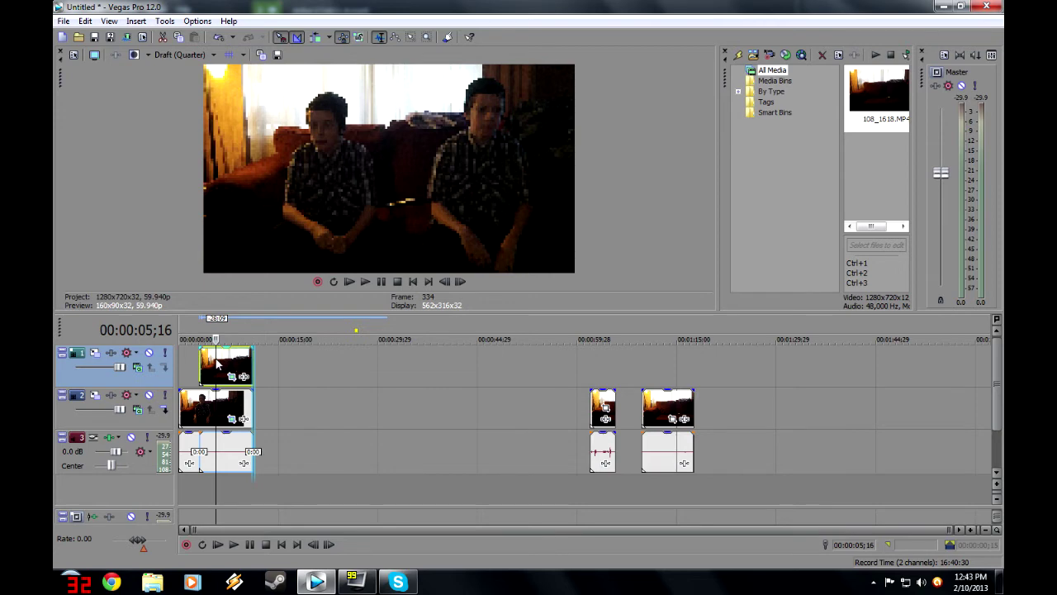
pyautogui.moveTo(219, 363); pyautogui.dragTo(215, 362)
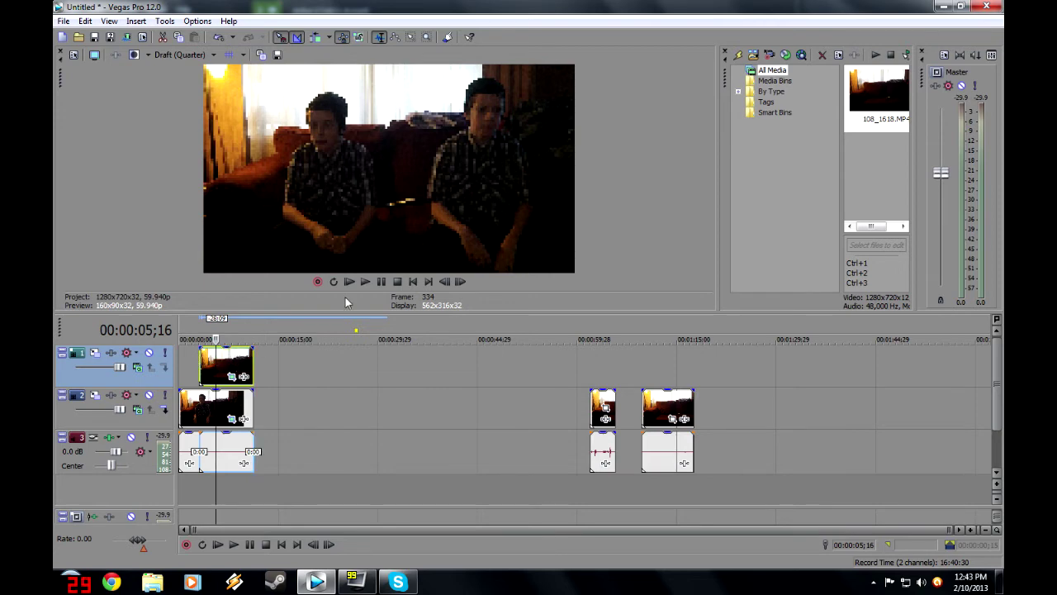
pyautogui.press('space')
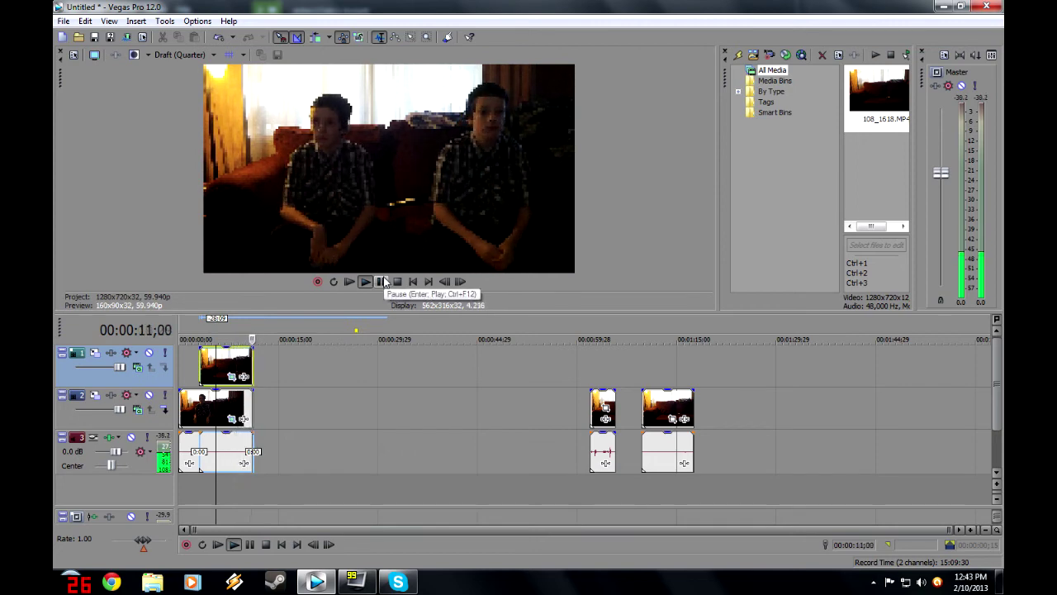
# Replay the project, then nudge the short track-2 clip near one minute slightly later.
pyautogui.click(382, 282)
pyautogui.click(183, 361)
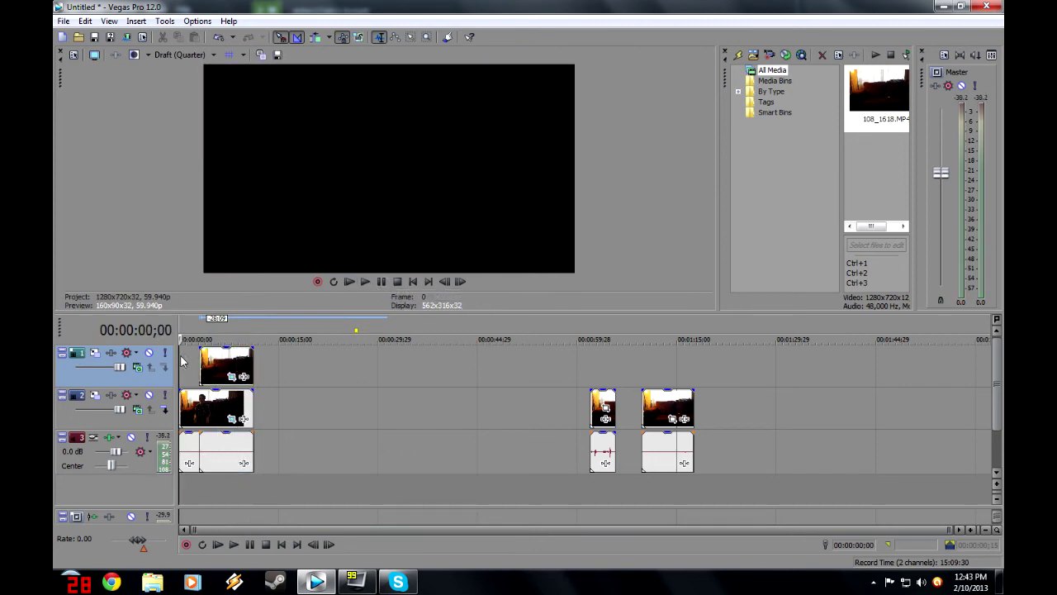
pyautogui.press('space')
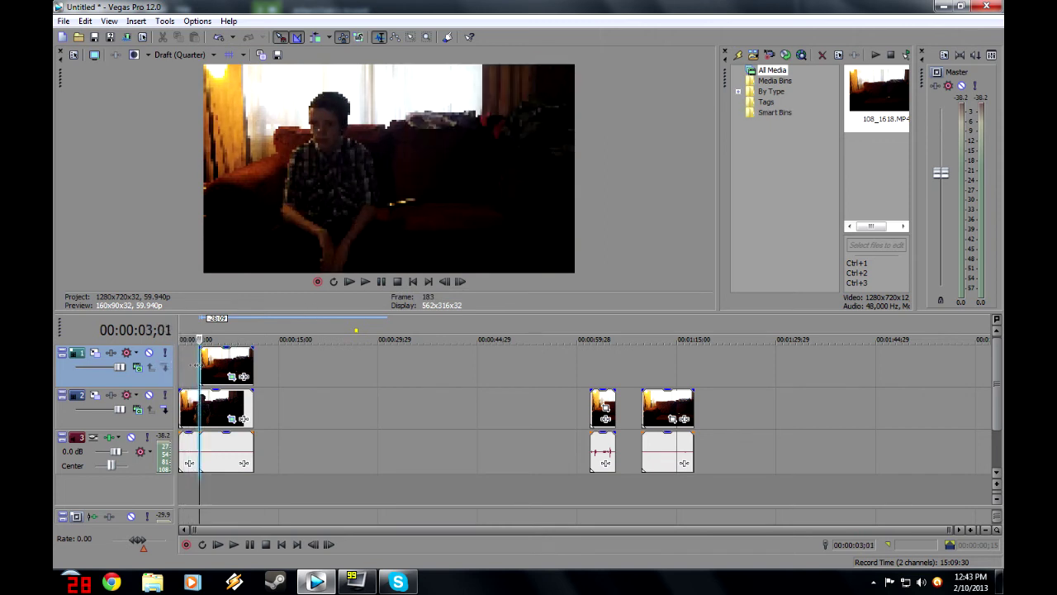
pyautogui.click(366, 367)
pyautogui.click(438, 396)
pyautogui.click(667, 411)
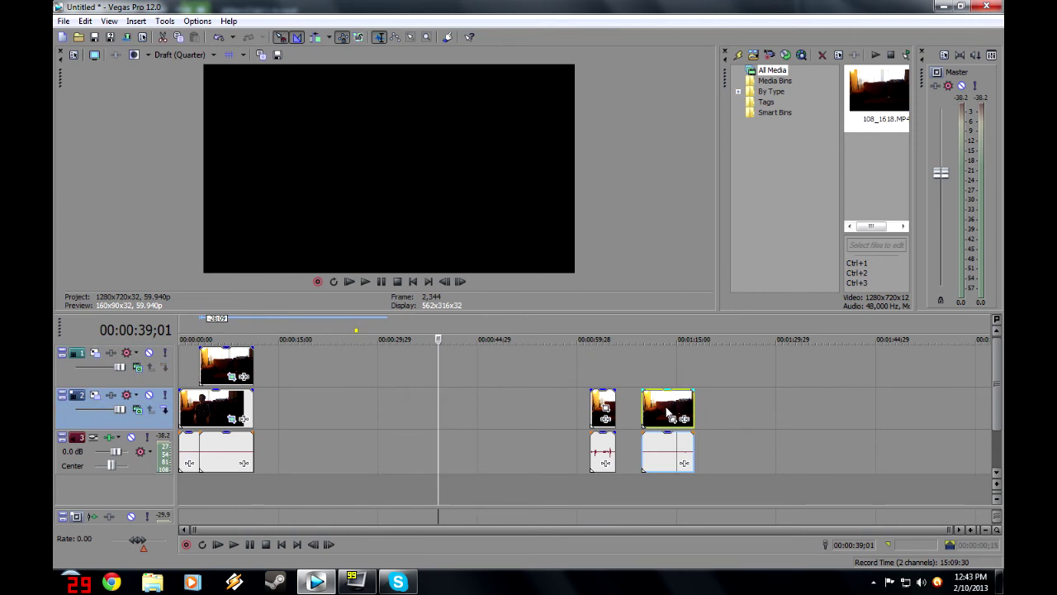
pyautogui.click(603, 407)
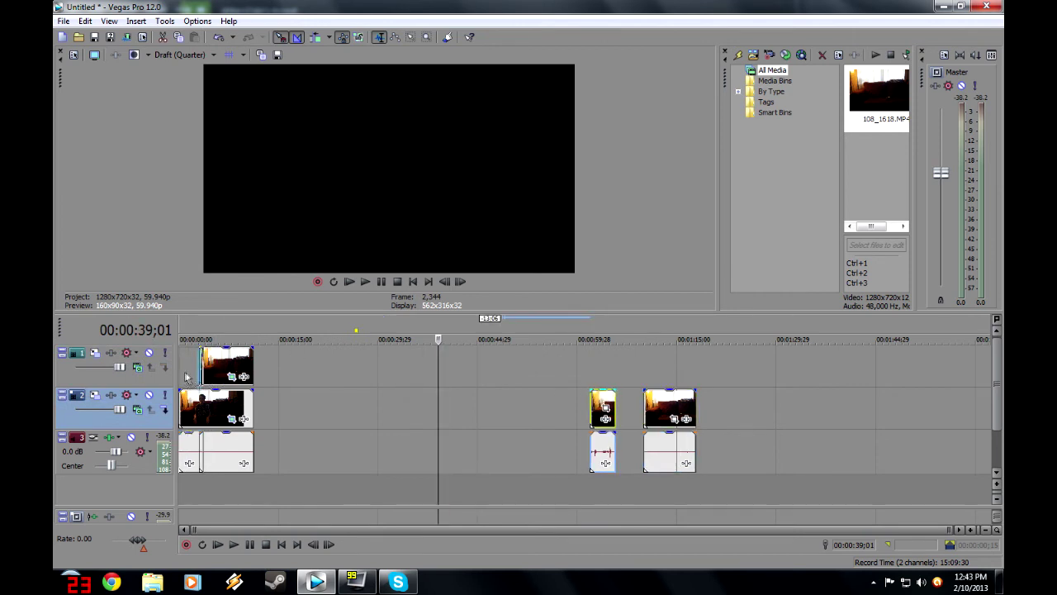
pyautogui.press('KP_6')
pyautogui.press('KP_6')
pyautogui.press('KP_6')
pyautogui.press('KP_6')
pyautogui.press('KP_6')
pyautogui.press('KP_6')
pyautogui.press('KP_6')
pyautogui.press('KP_6')
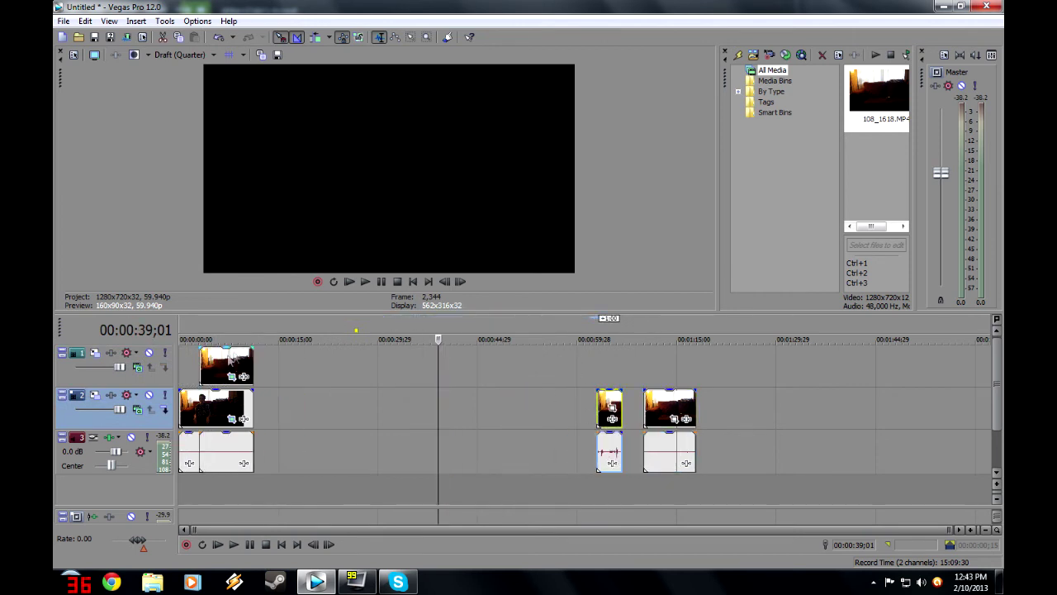
# Extend the top track-1 clip's left edge back to 0 and play the clone shot.
pyautogui.moveTo(200, 367); pyautogui.dragTo(180, 364)
pyautogui.click(181, 363)
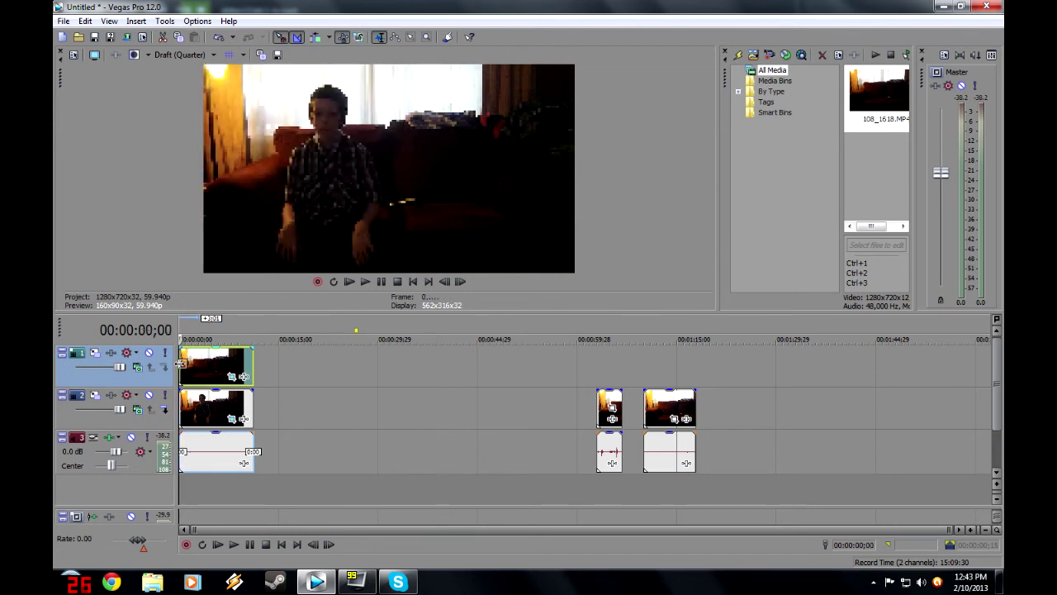
pyautogui.press('space')
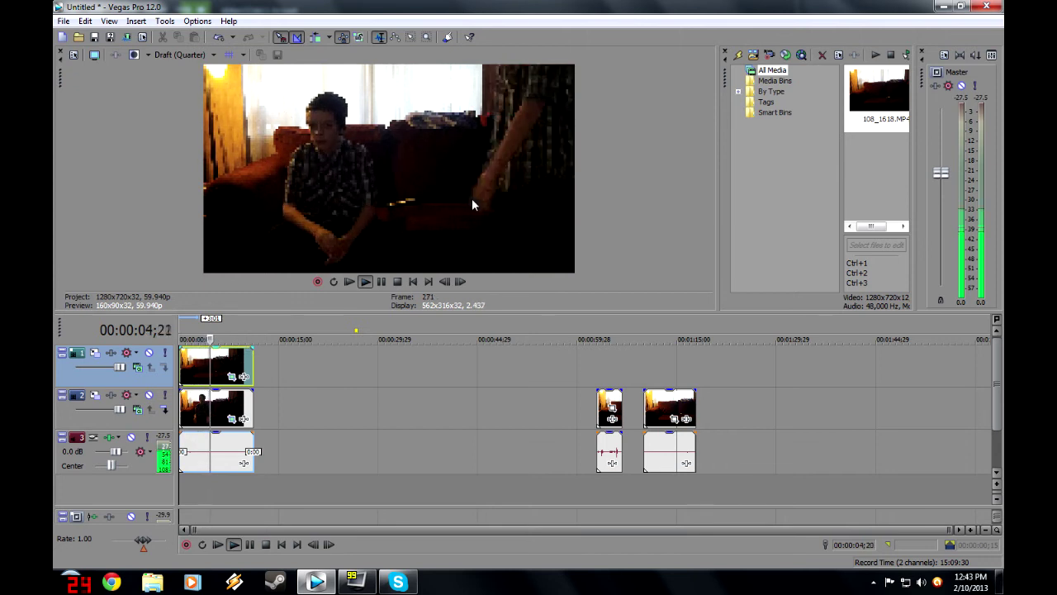
pyautogui.click(383, 282)
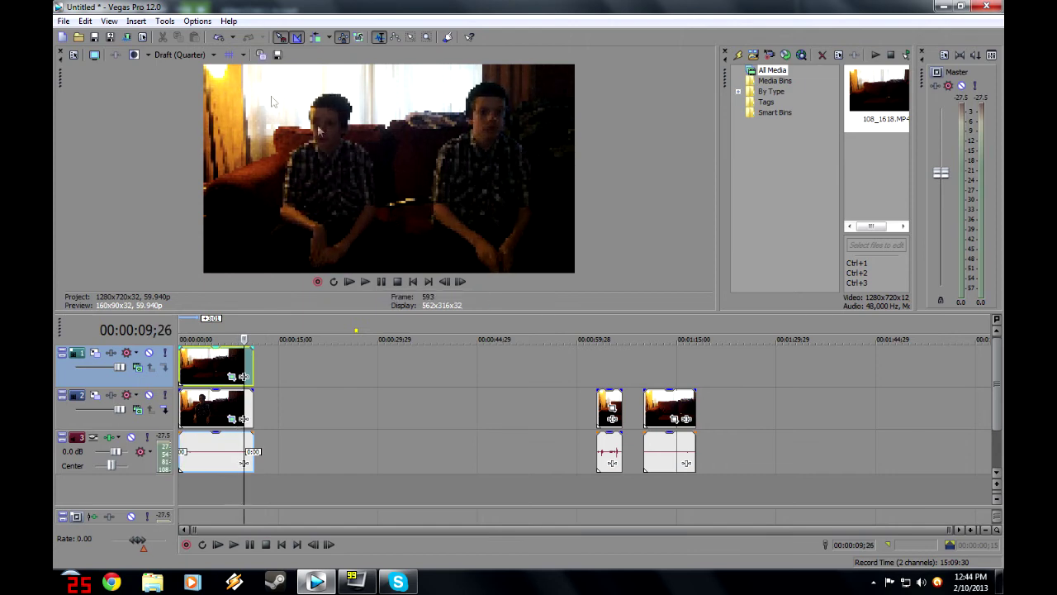
# Set preview quality to Preview (Full), then select the lower clip at the project start.
pyautogui.click(182, 55)
pyautogui.moveTo(188, 86)
pyautogui.click(241, 99)
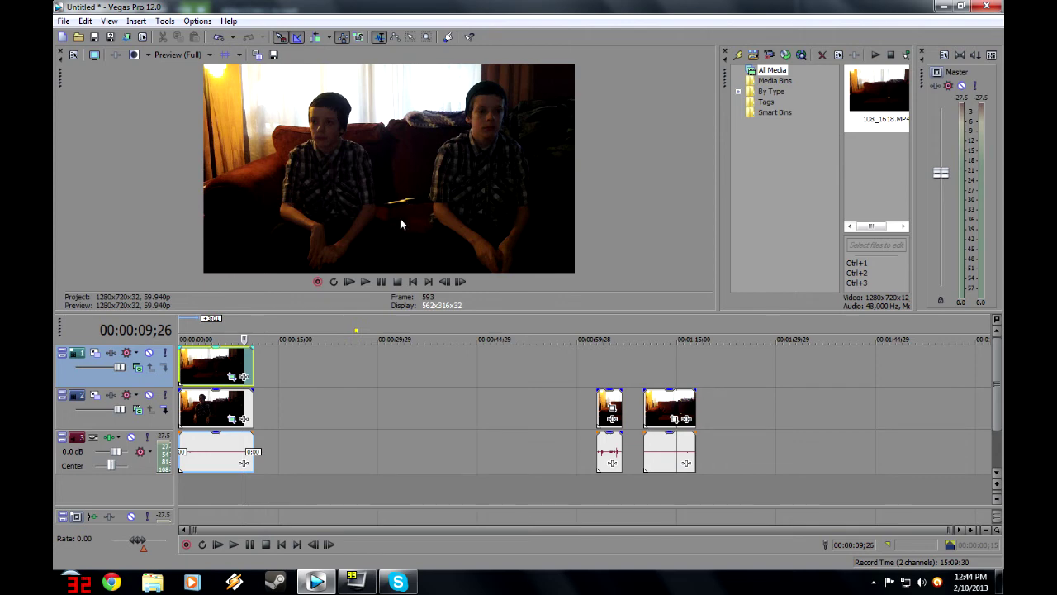
pyautogui.click(209, 405)
pyautogui.press('Home')
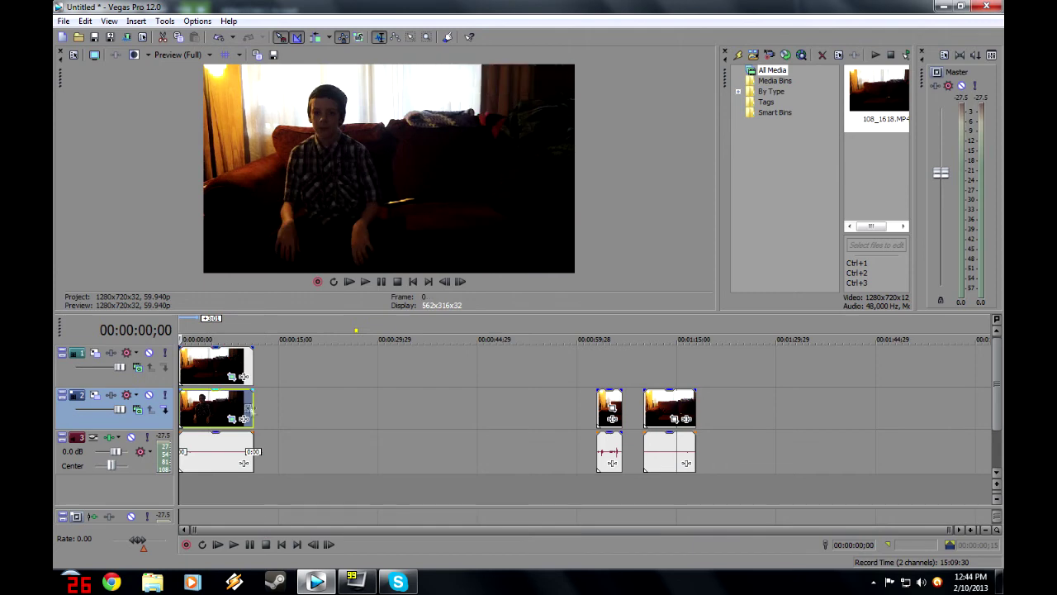
# Give the lower clip's mask a 10% feather with Feather type set to Both.
pyautogui.click(232, 418)
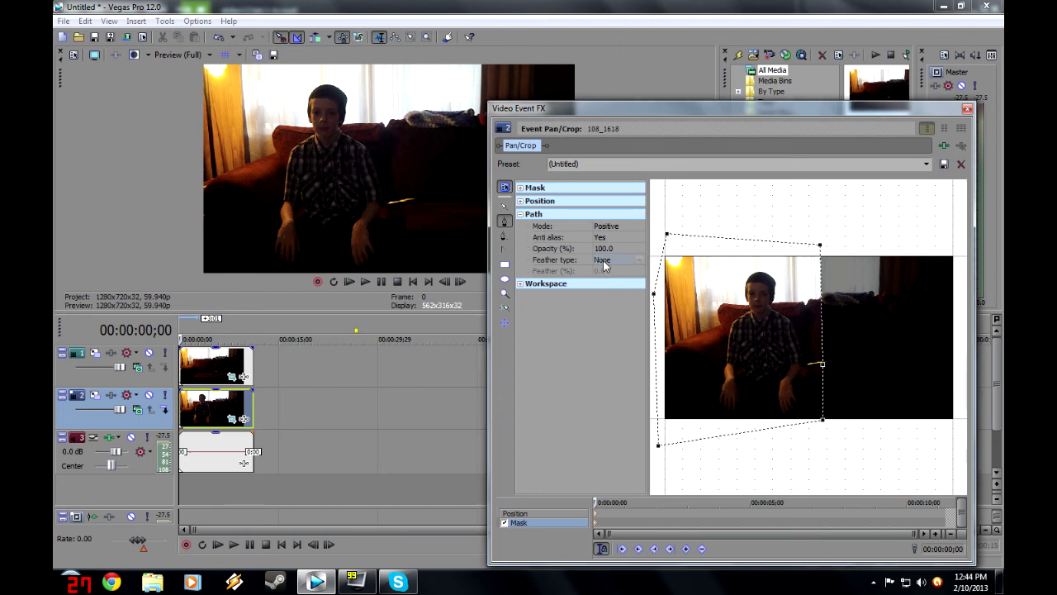
pyautogui.click(603, 260)
pyautogui.click(606, 288)
pyautogui.click(611, 271)
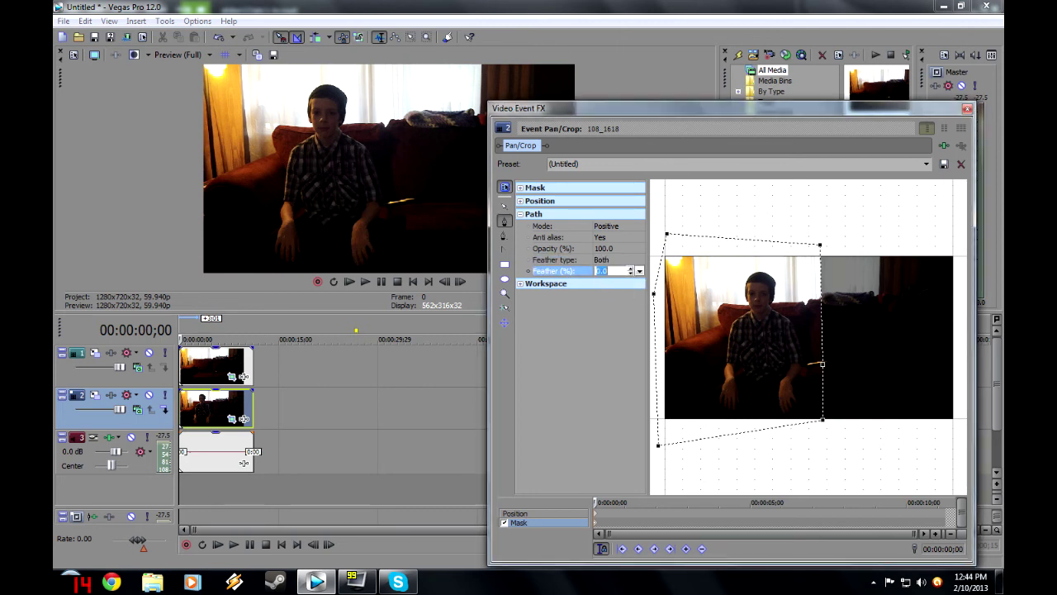
pyautogui.write('10')
pyautogui.press('Return')
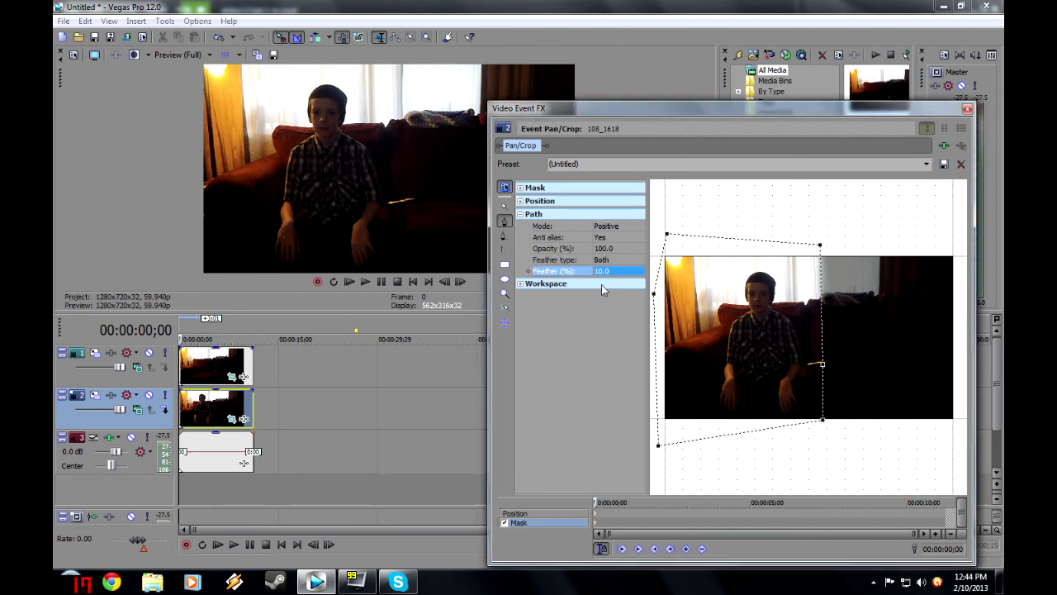
# Apply the same 10% Both-sides feather to the top clip's mask path, then close Pan/Crop.
pyautogui.click(232, 376)
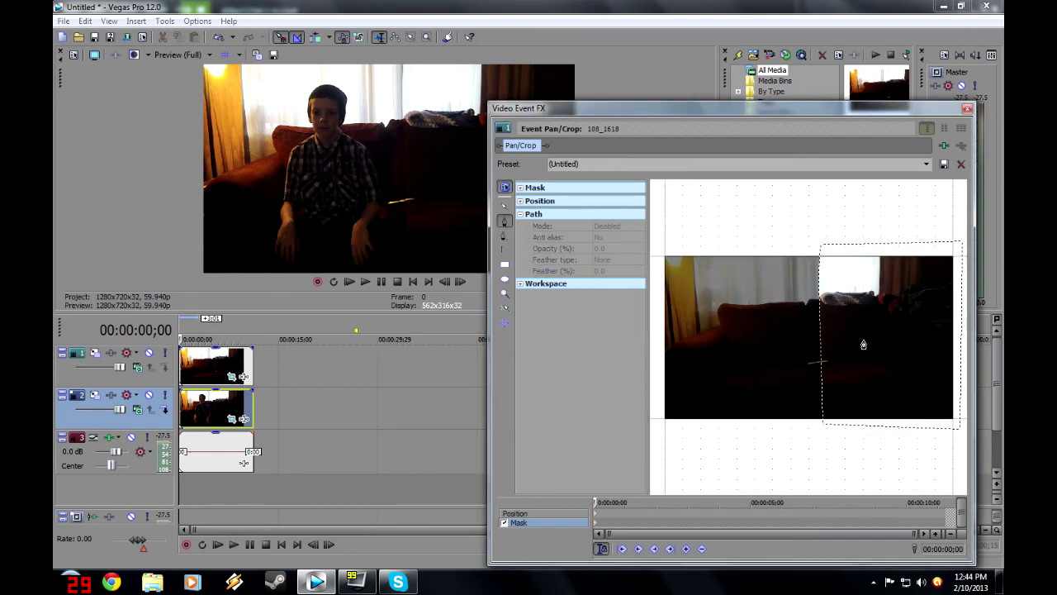
pyautogui.click(504, 207)
pyautogui.click(823, 328)
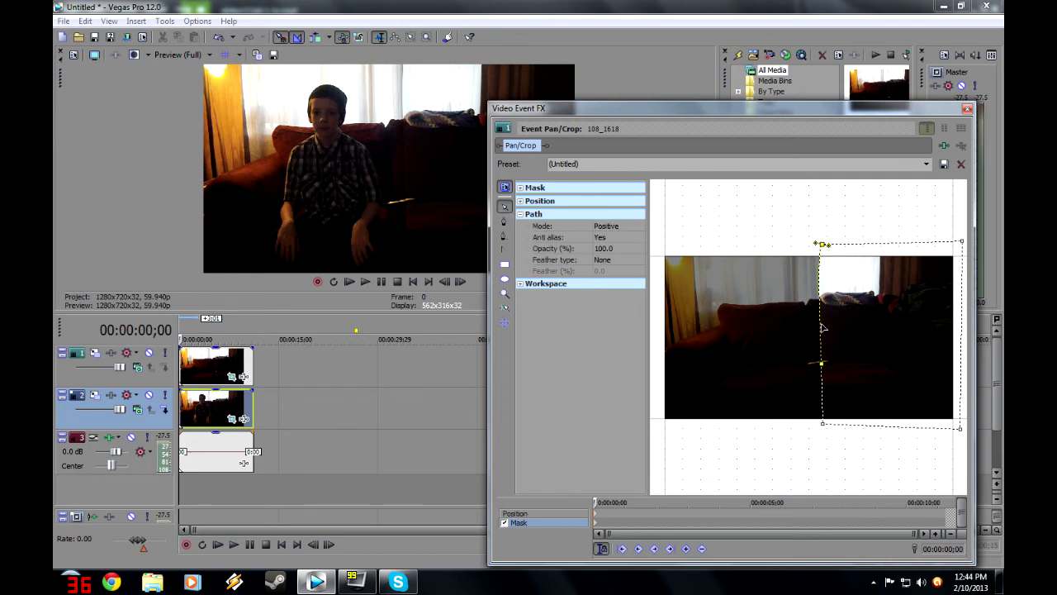
pyautogui.click(619, 260)
pyautogui.click(619, 286)
pyautogui.click(613, 271)
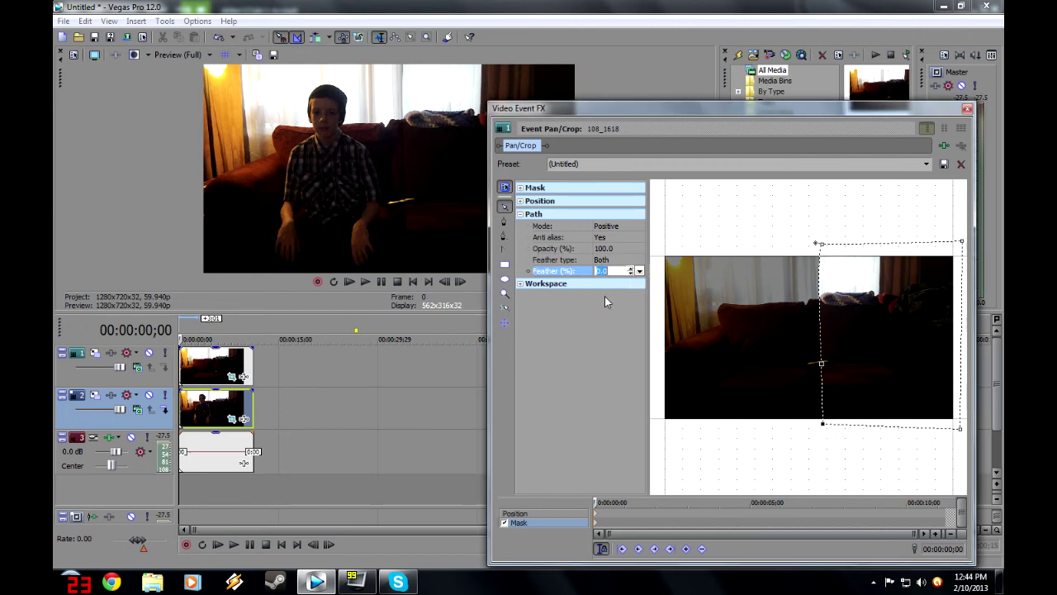
pyautogui.press('Return')
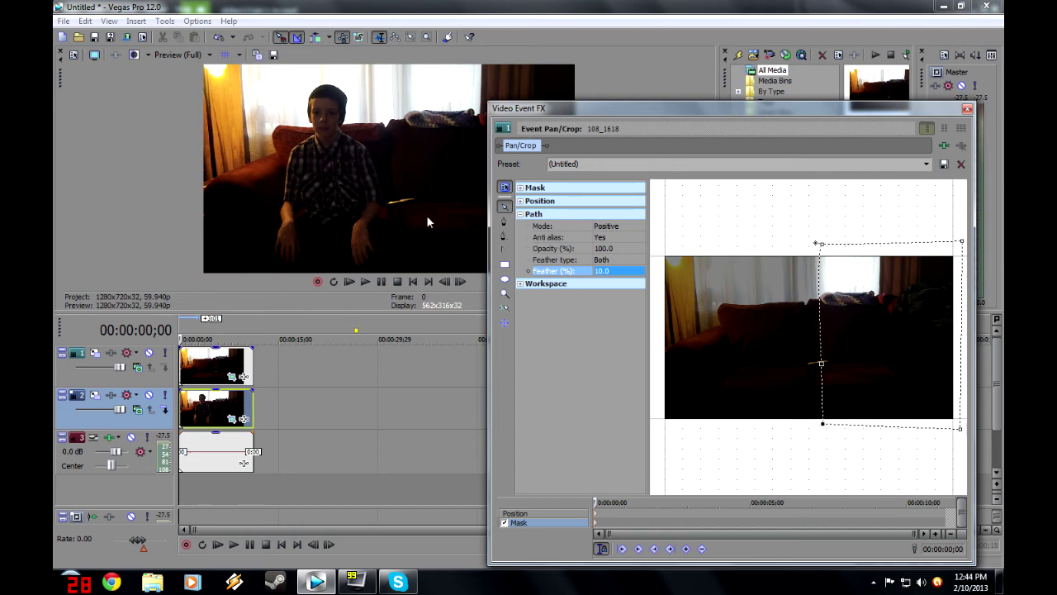
pyautogui.click(968, 108)
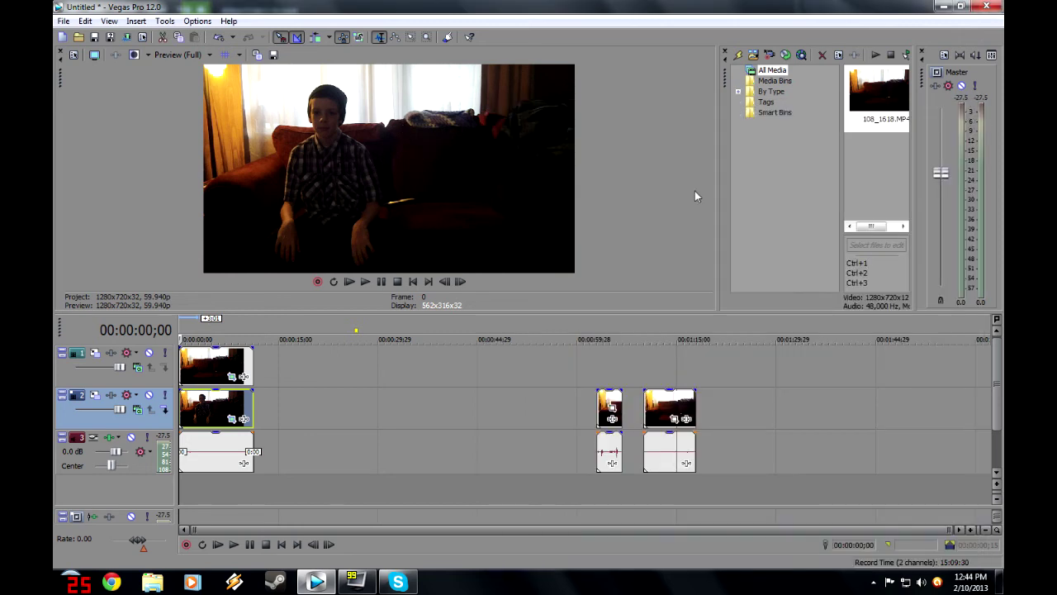
# Delete both leftover track-2 events after 1:00 with their audio, then replay from the start.
pyautogui.press('space')
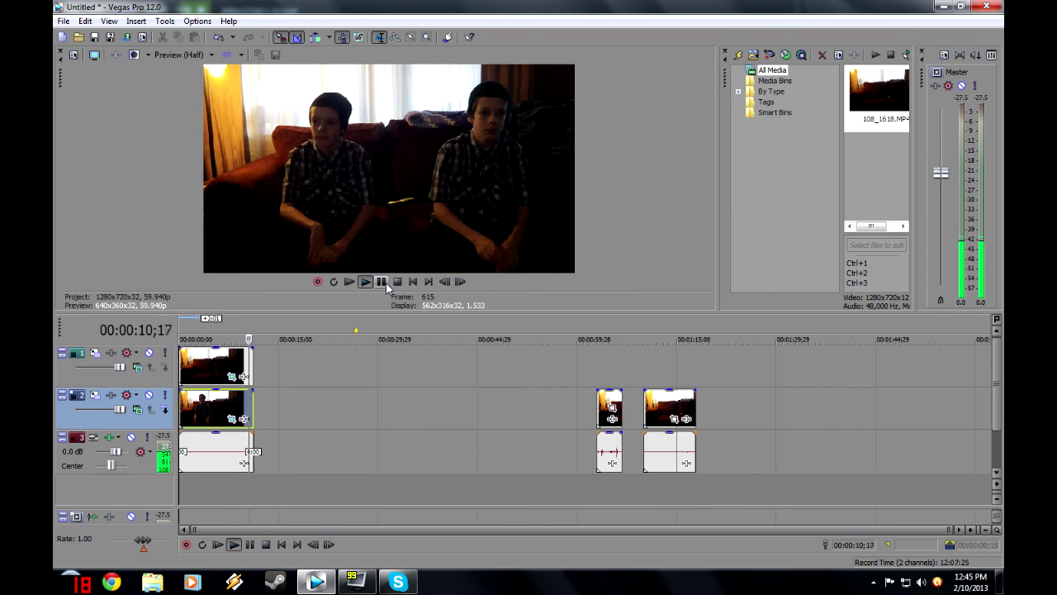
pyautogui.click(607, 403)
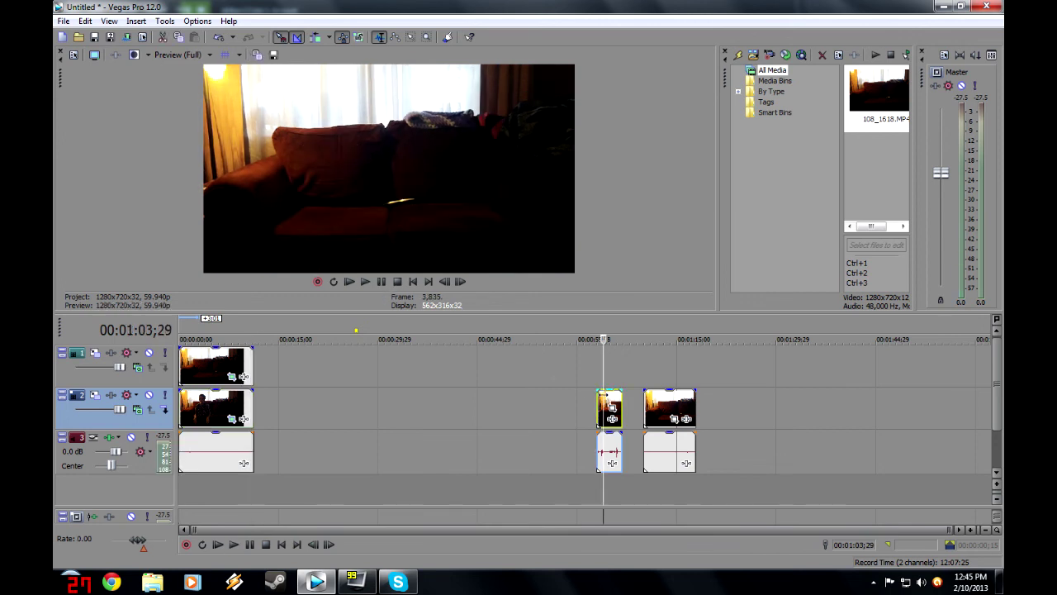
pyautogui.press('Delete')
pyautogui.click(661, 405)
pyautogui.press('Delete')
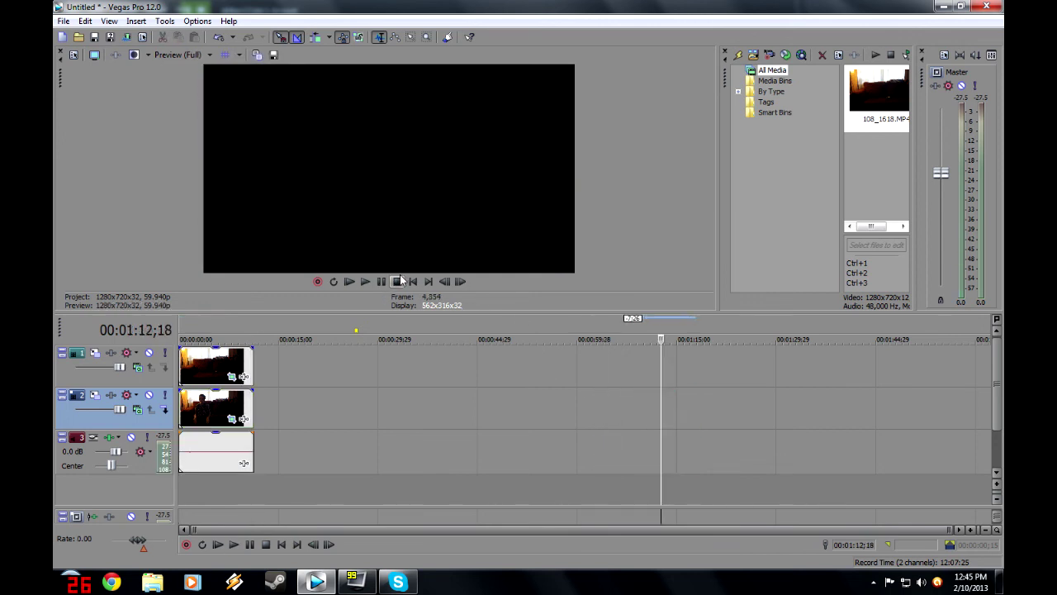
pyautogui.click(413, 282)
pyautogui.click(372, 282)
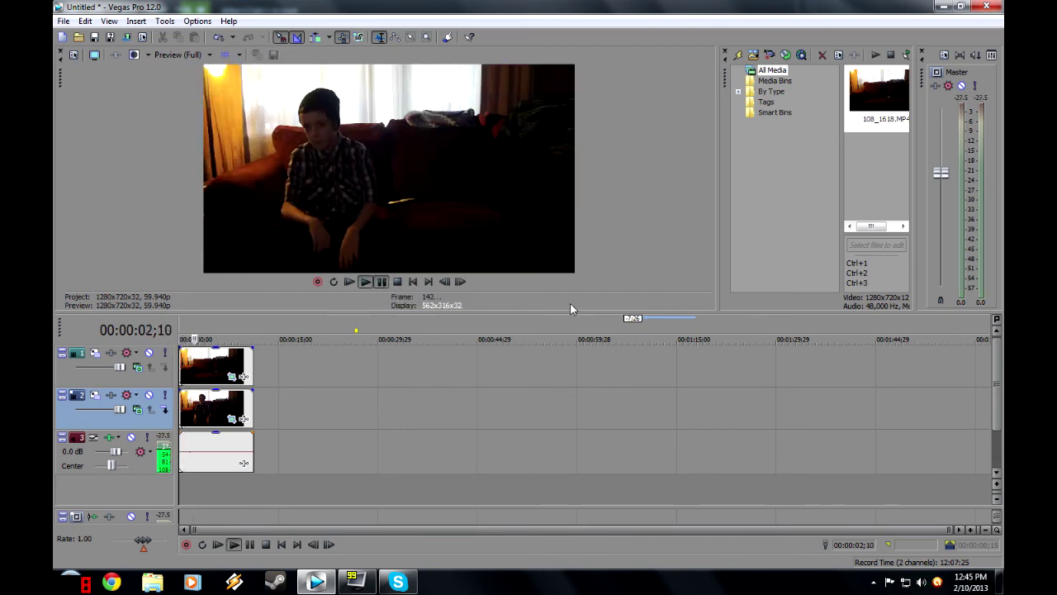
pyautogui.click(398, 282)
pyautogui.click(412, 282)
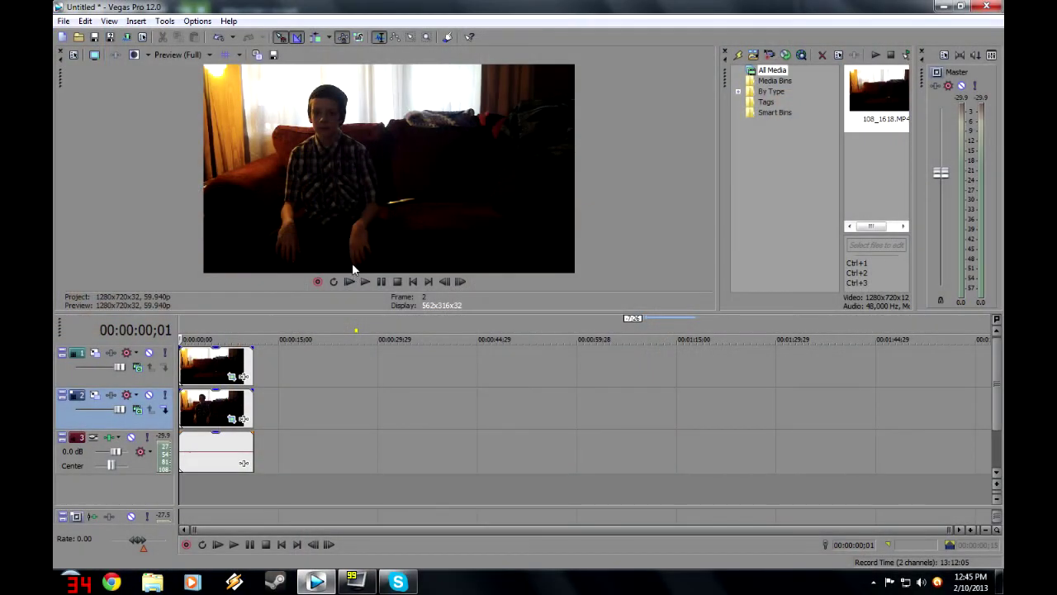
pyautogui.click(413, 282)
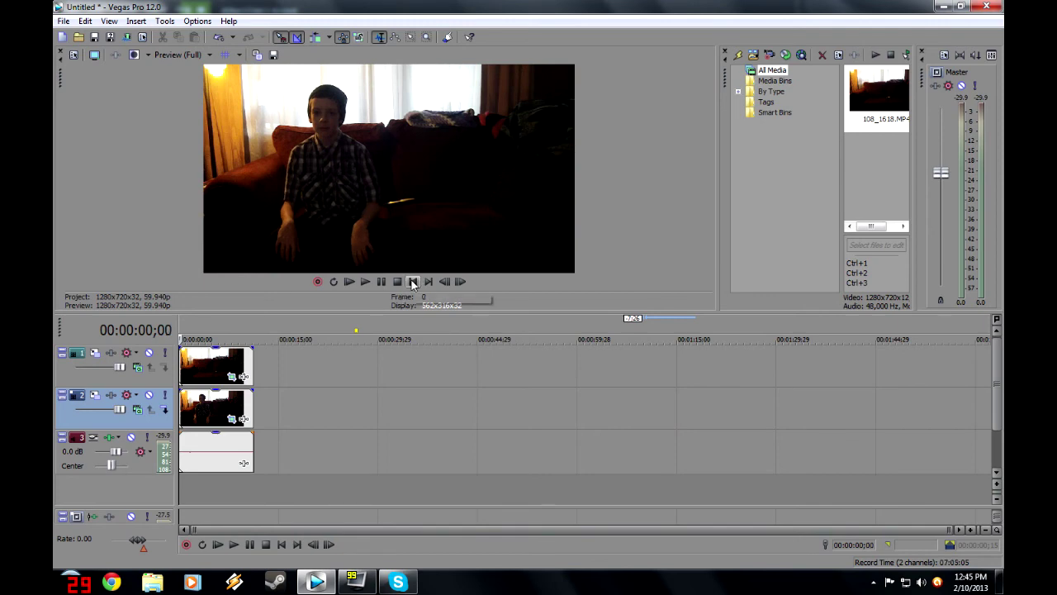